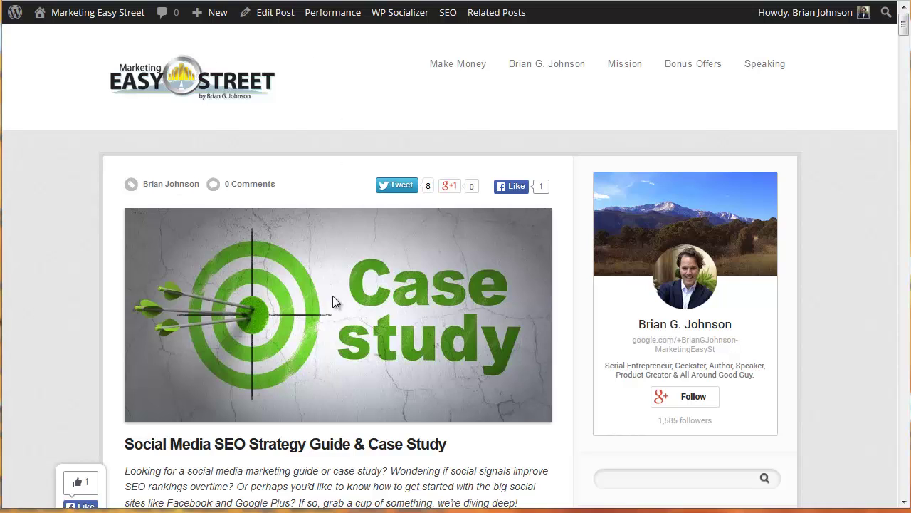
# - Scroll through the Marketing Easy Street post looking for the Uber Suggest & Long Tail Pro section
pyautogui.scroll(-15, 87, 315)
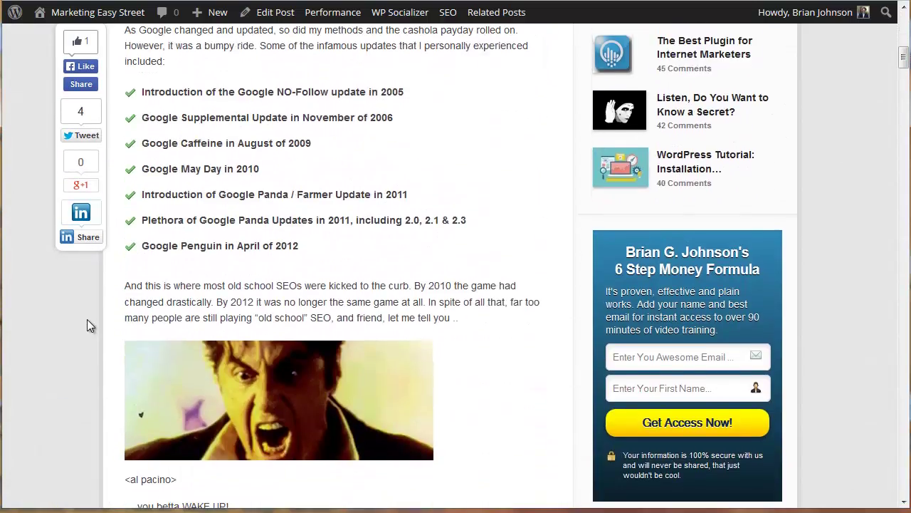
pyautogui.scroll(-20, 89, 325)
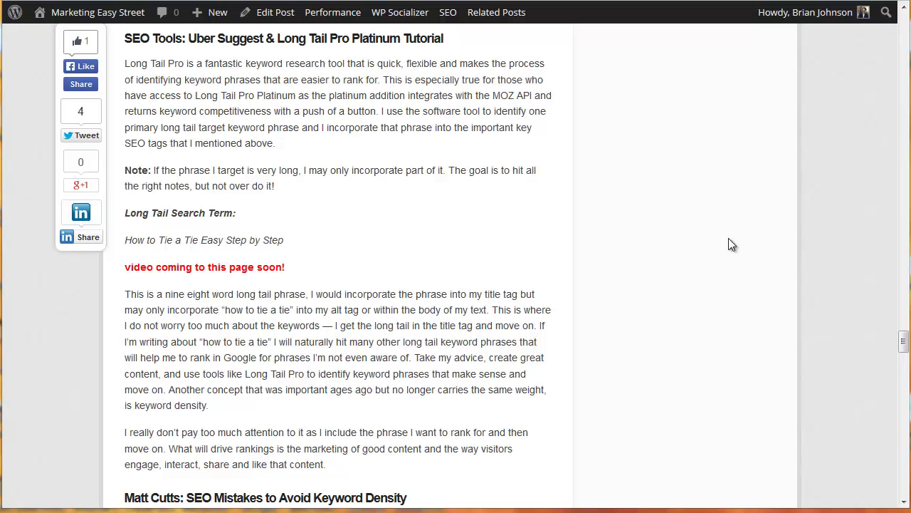
pyautogui.scroll(8, 688, 146)
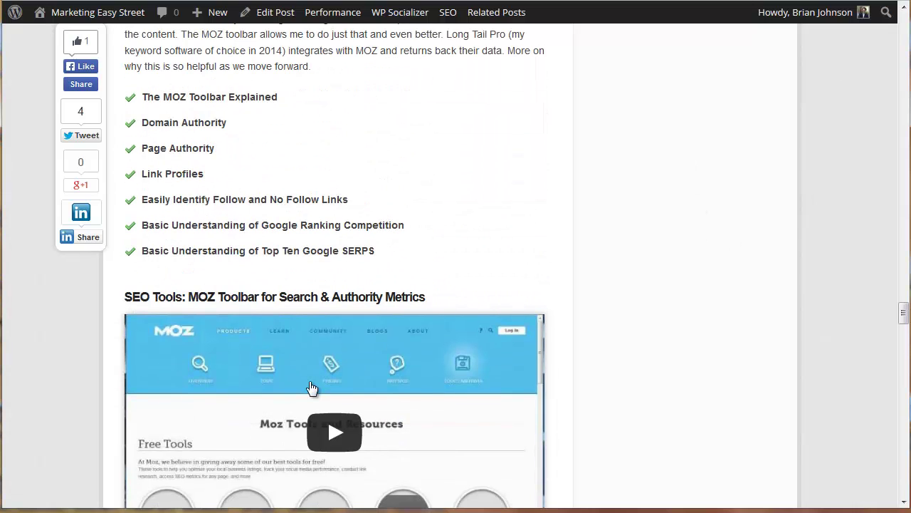
pyautogui.scroll(-8, 625, 251)
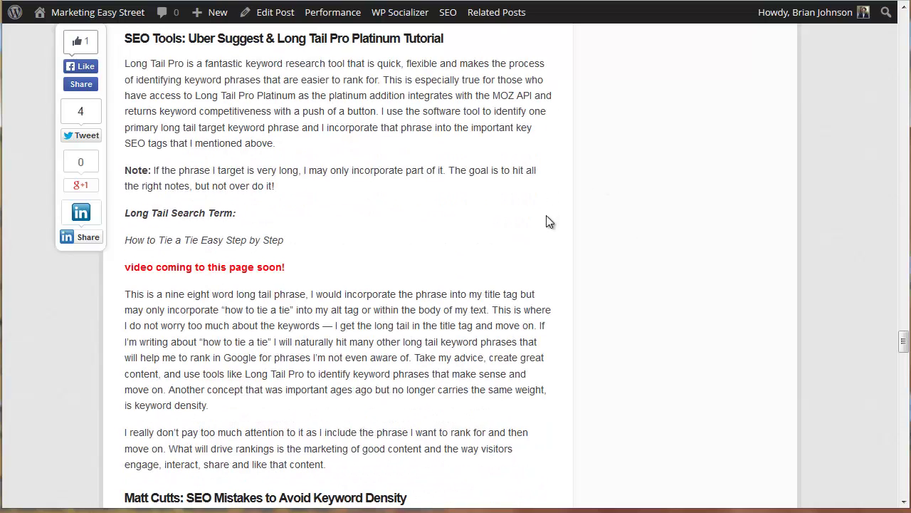
pyautogui.scroll(20, 527, 223)
pyautogui.scroll(10, 511, 132)
pyautogui.scroll(-2, 541, 264)
pyautogui.scroll(1, 636, 256)
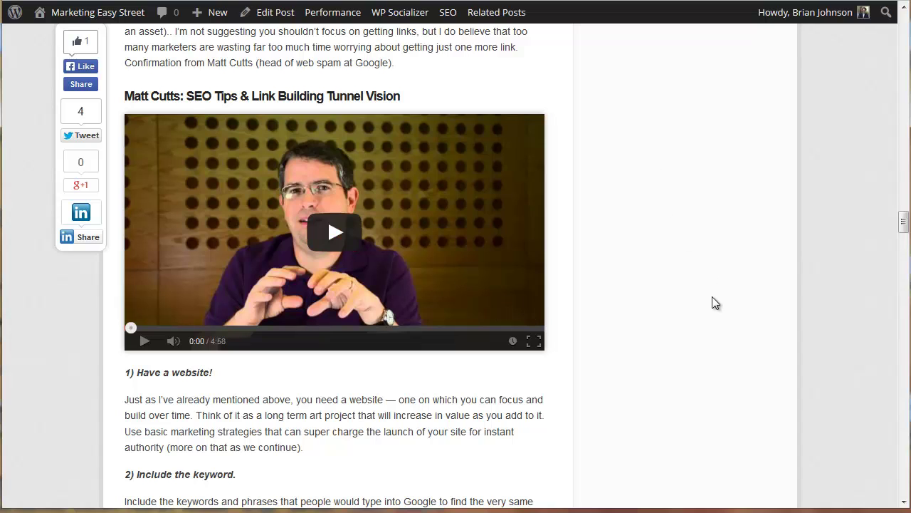
pyautogui.scroll(-2, 712, 297)
# - Clear an accidental heading selection and scroll further down to the Uber Suggest & Long Tail Pro section
pyautogui.moveTo(236, 313); pyautogui.dragTo(116, 318)
pyautogui.click(228, 328)
pyautogui.scroll(-2, 442, 307)
pyautogui.scroll(-18, 650, 269)
pyautogui.scroll(-5, 650, 269)
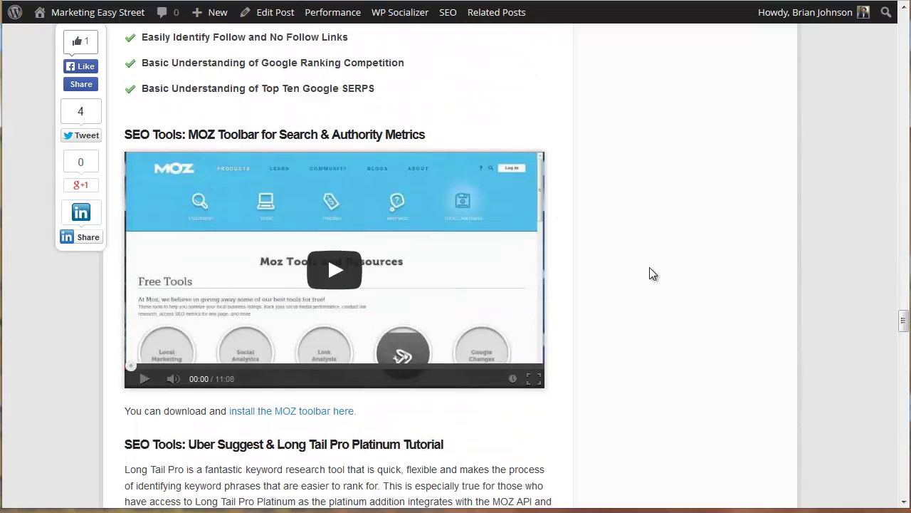
pyautogui.scroll(-1, 653, 274)
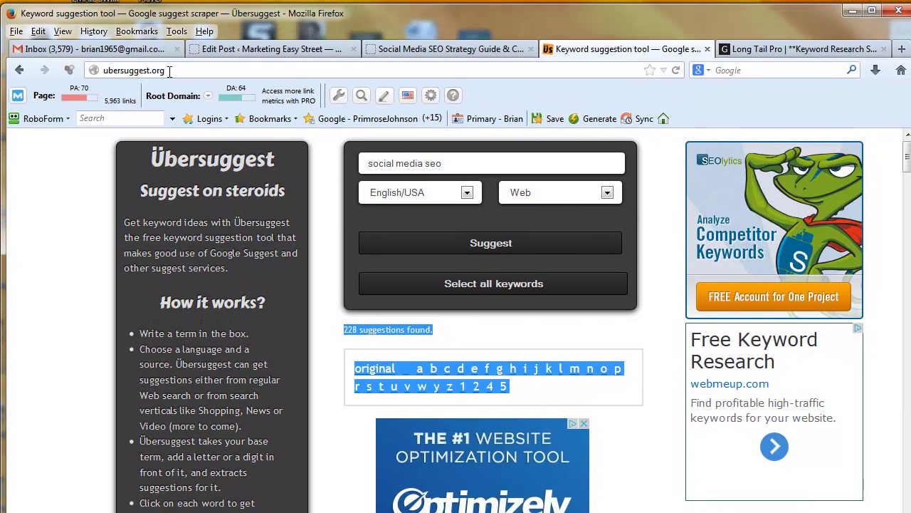
pyautogui.moveTo(171, 70); pyautogui.dragTo(104, 70)
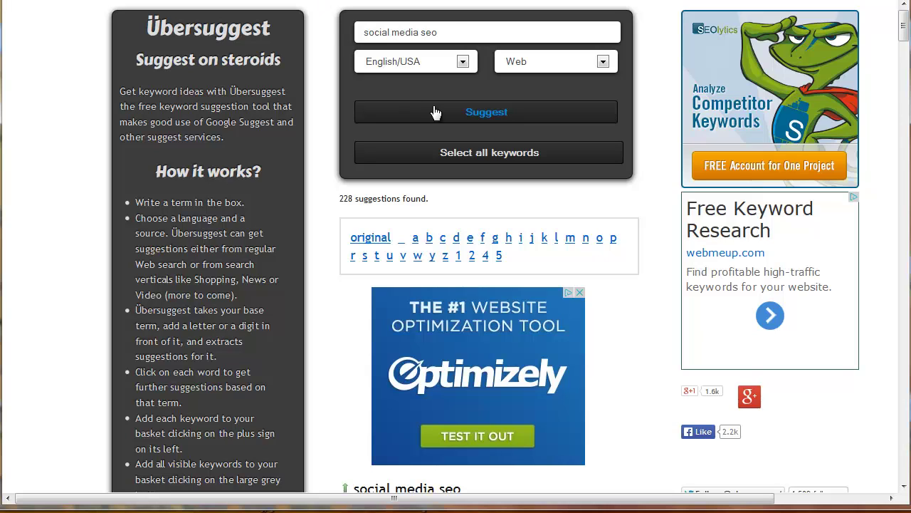
pyautogui.moveTo(451, 32); pyautogui.dragTo(363, 33)
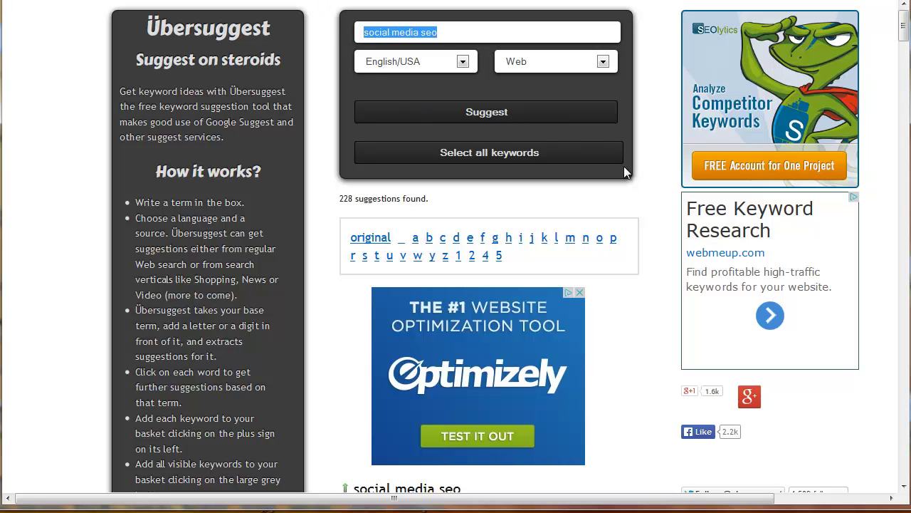
pyautogui.click(640, 182)
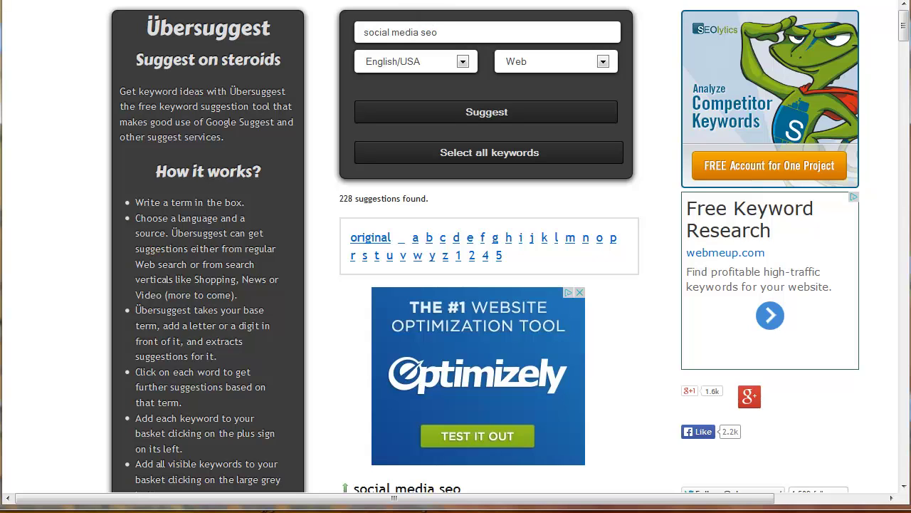
pyautogui.scroll(-3, 671, 158)
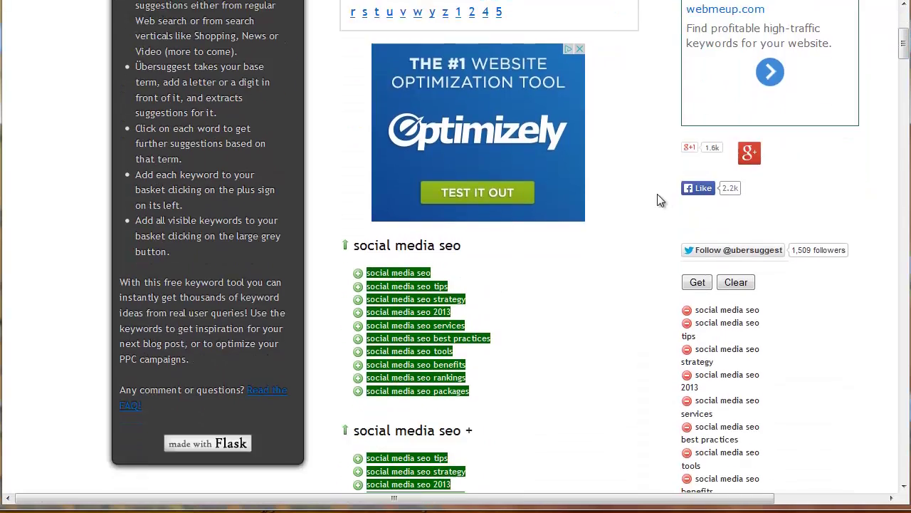
pyautogui.scroll(1, 639, 163)
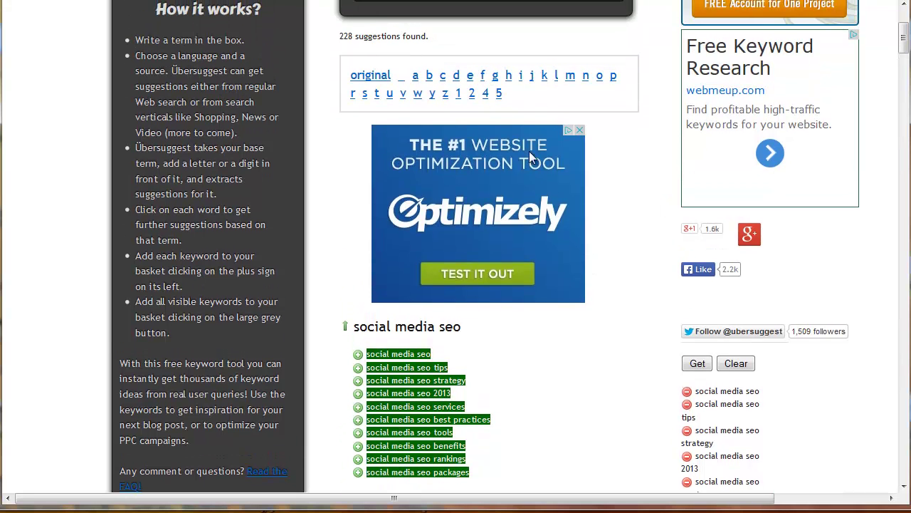
pyautogui.scroll(-2, 636, 242)
pyautogui.scroll(-5, 482, 212)
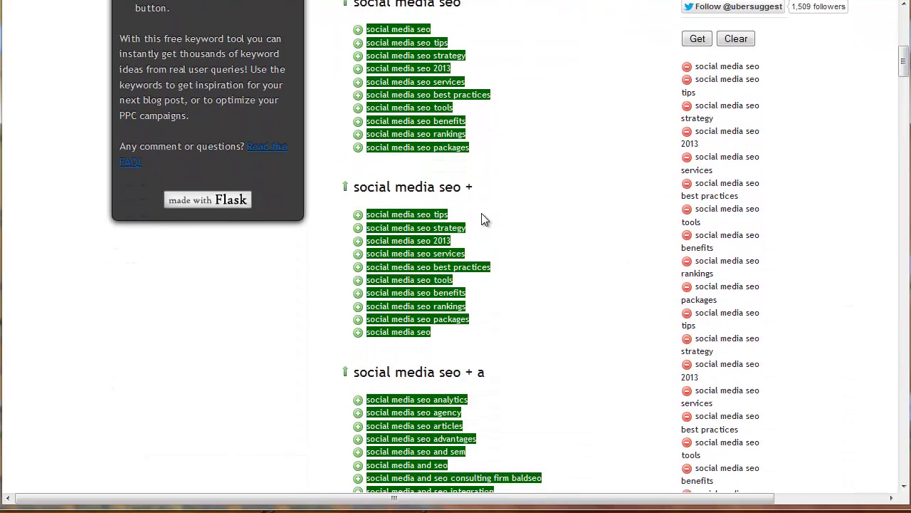
pyautogui.scroll(-1, 478, 178)
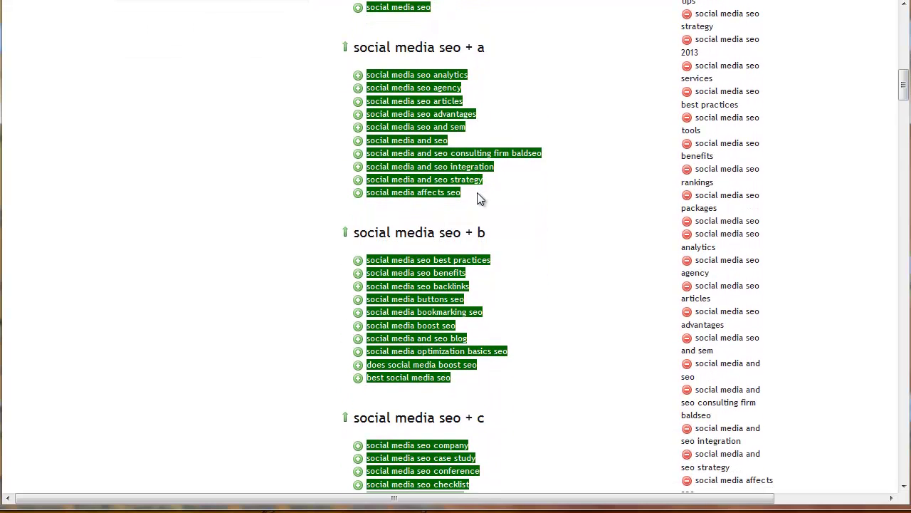
pyautogui.scroll(10, 598, 115)
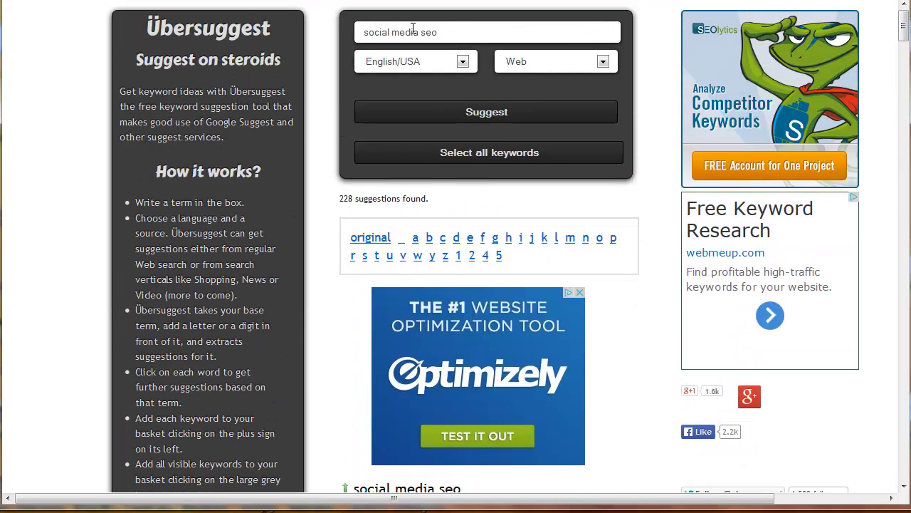
pyautogui.scroll(-5, 649, 220)
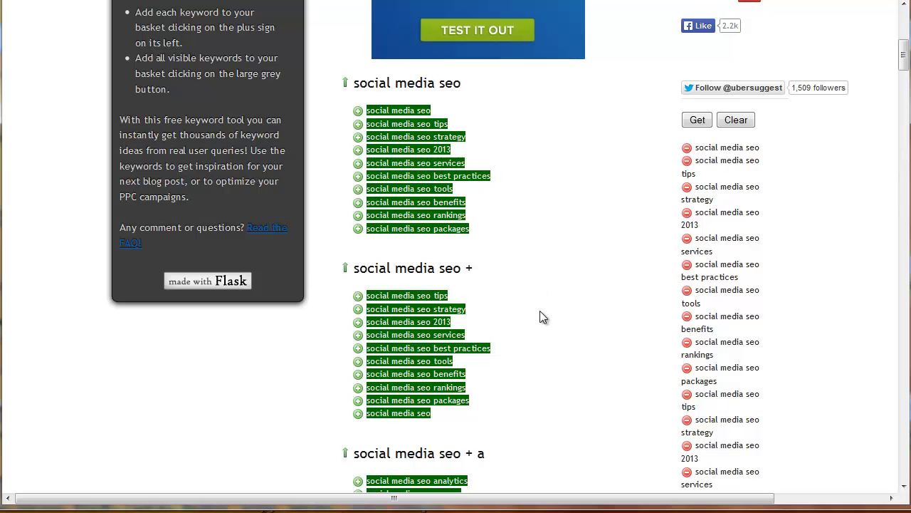
pyautogui.scroll(-2, 535, 366)
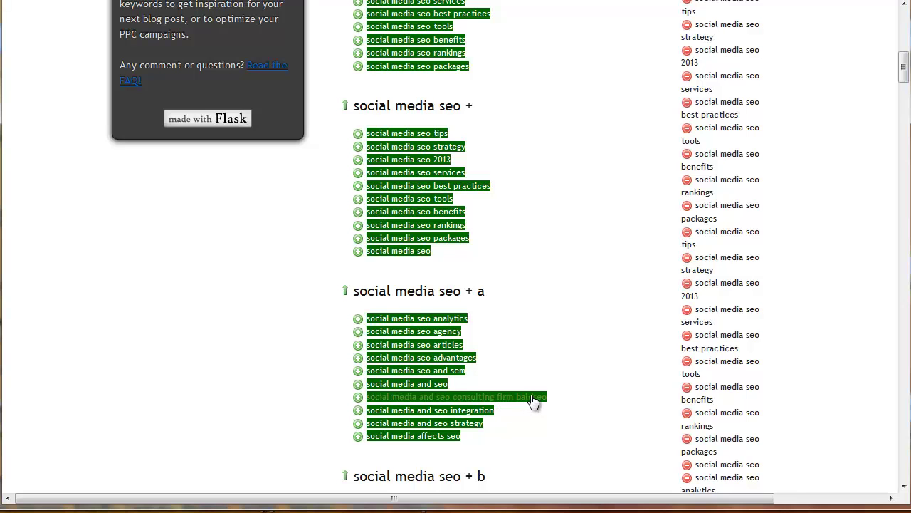
pyautogui.scroll(-2, 596, 293)
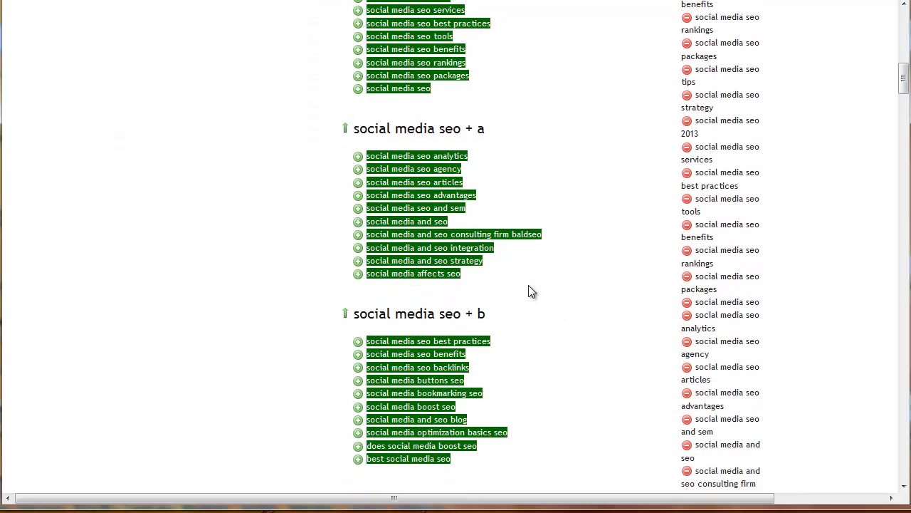
pyautogui.scroll(2, 531, 257)
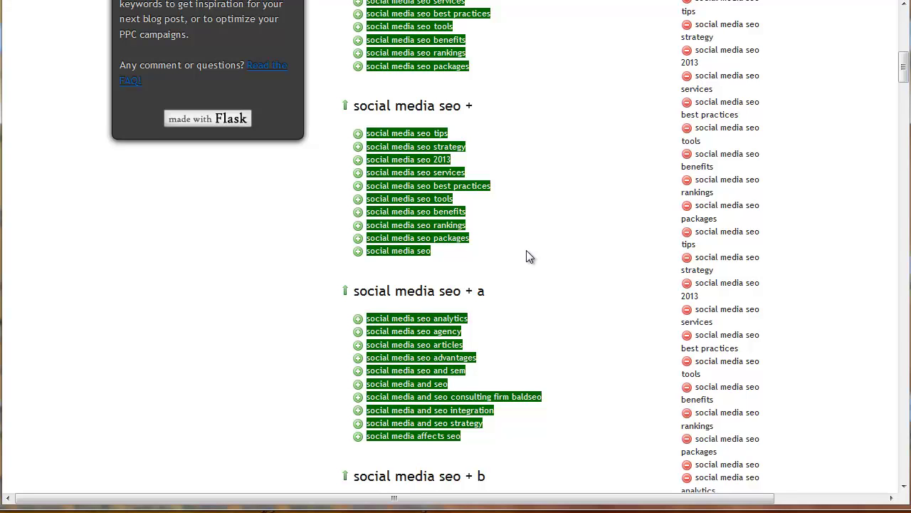
pyautogui.scroll(8, 527, 256)
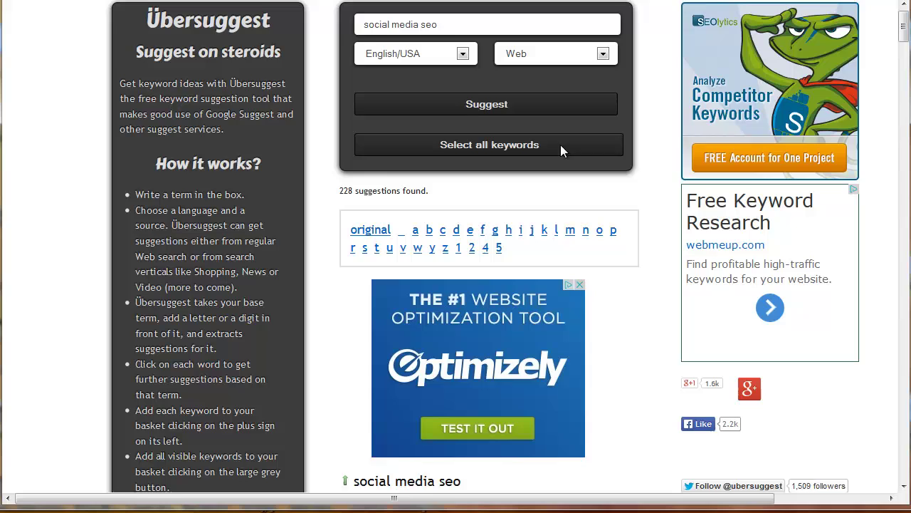
# - Replace the Ubersuggest search term with 'wordpress tutorial' and fetch its keyword suggestions
pyautogui.moveTo(446, 32); pyautogui.dragTo(362, 32)
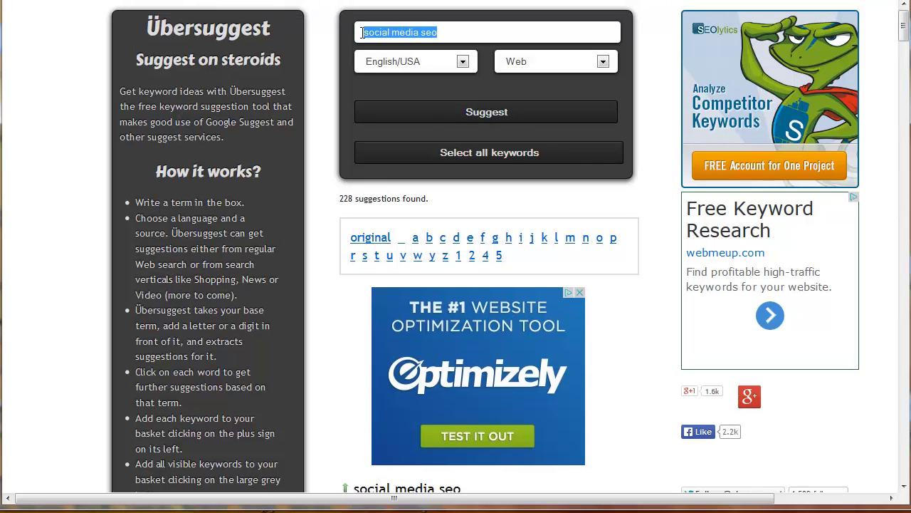
pyautogui.write('wor')
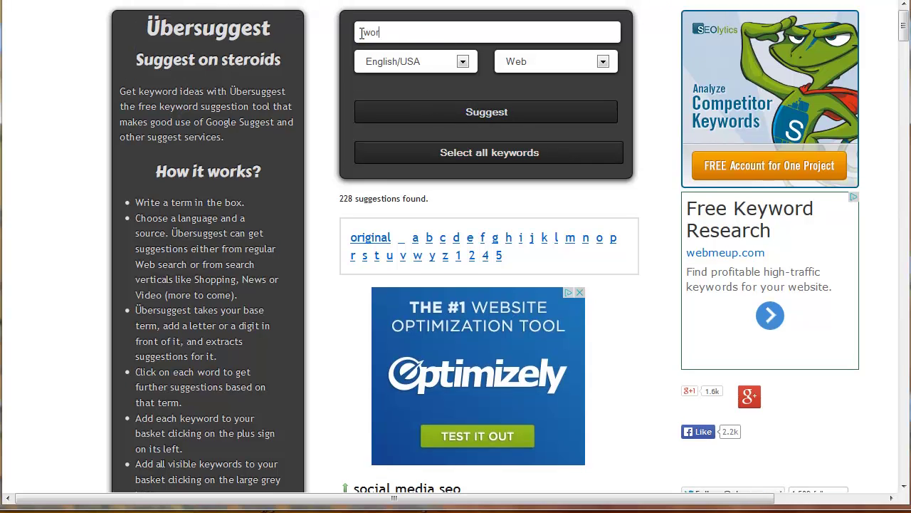
pyautogui.write('dpress tutorial')
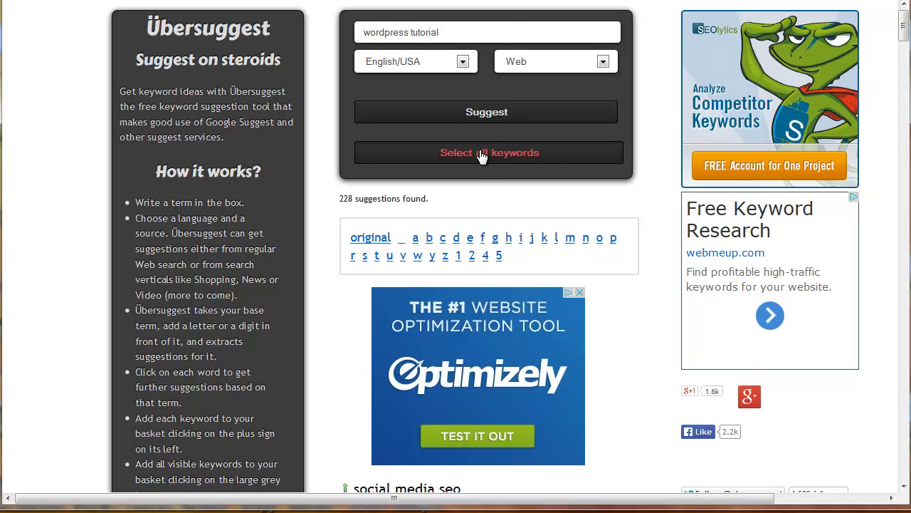
pyautogui.click(484, 115)
# - Jump to the letter 'o' group and scroll through the alphabetical suggestion groups, then back up
pyautogui.click(601, 239)
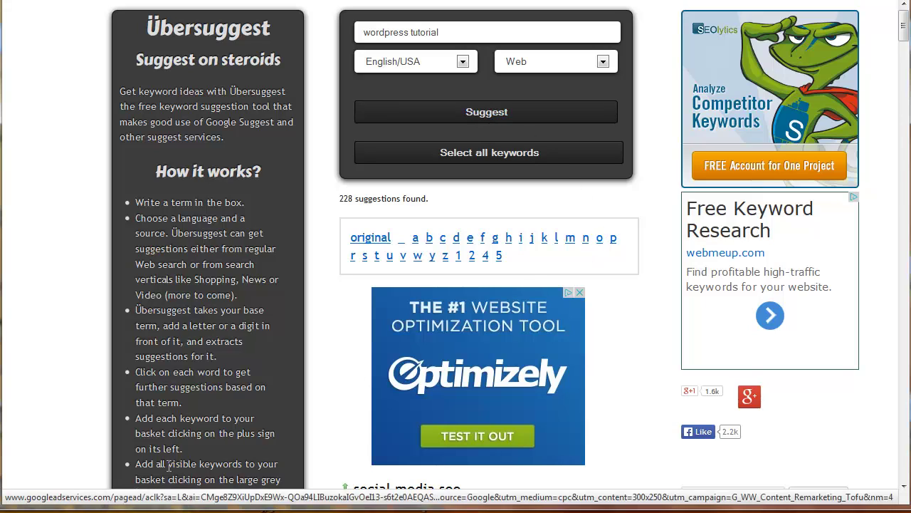
pyautogui.scroll(-4, 663, 292)
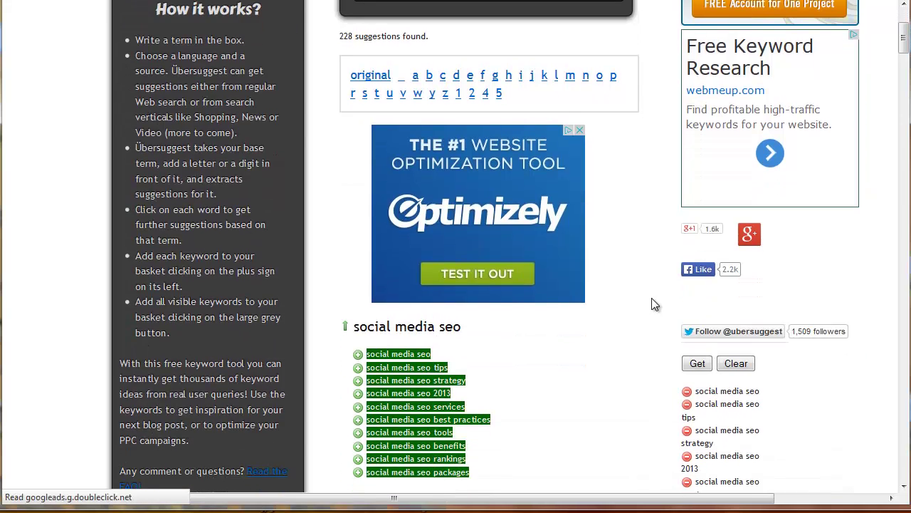
pyautogui.scroll(-1, 599, 299)
pyautogui.scroll(-10, 599, 304)
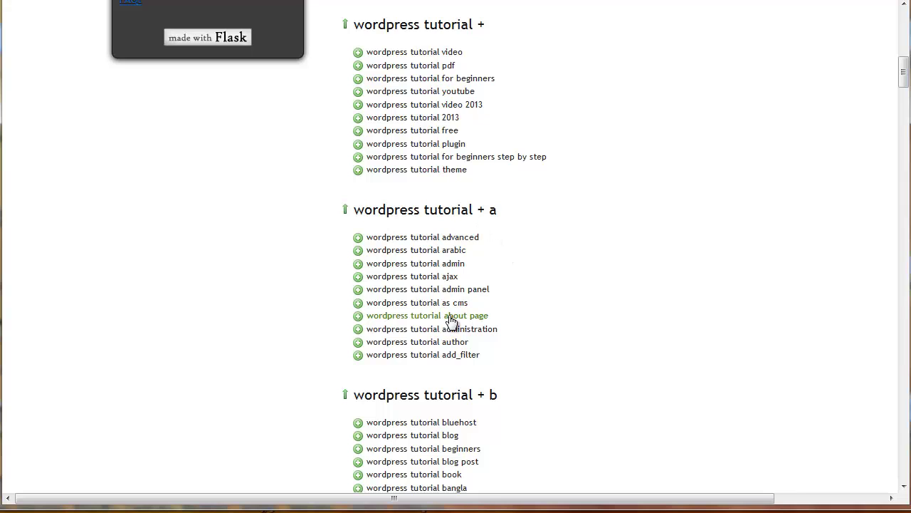
pyautogui.scroll(-3, 450, 324)
pyautogui.scroll(-1, 448, 326)
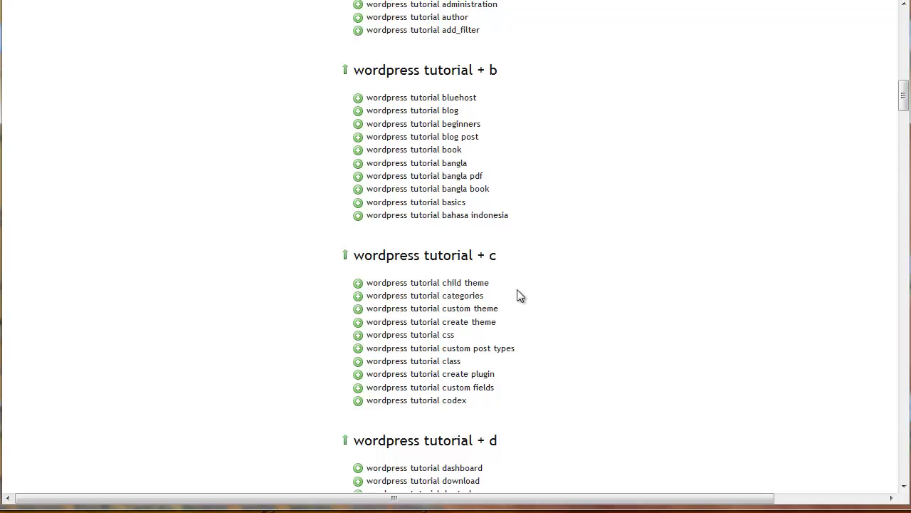
pyautogui.scroll(12, 518, 292)
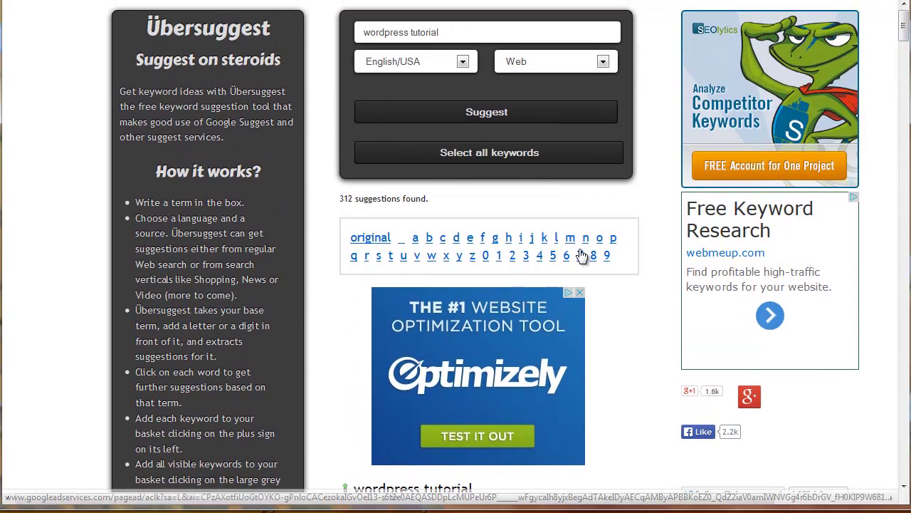
# - Add all wordpress tutorial suggestions to the basket, briefly marking the export spot with a red arrow
pyautogui.click(480, 155)
pyautogui.scroll(-1, 626, 311)
pyautogui.scroll(-5, 627, 311)
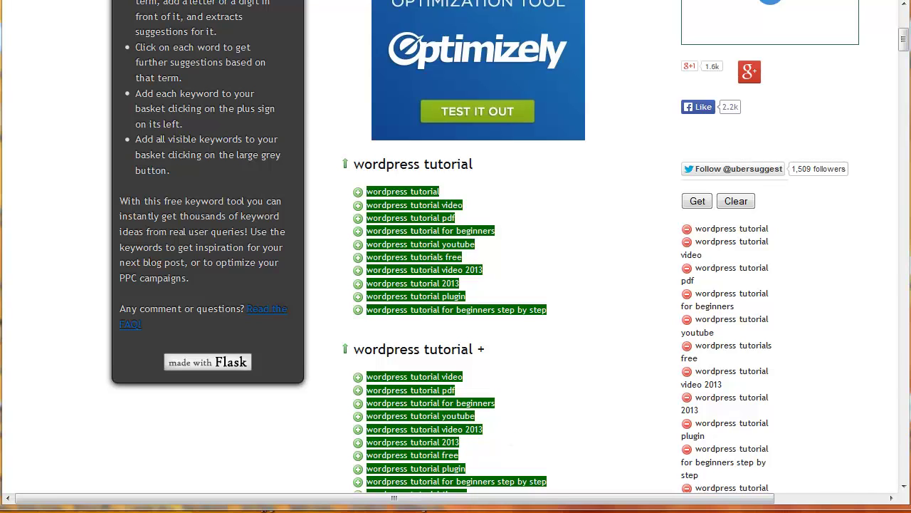
pyautogui.moveTo(598, 240)
pyautogui.mouseDown()
pyautogui.moveTo(662, 197)
pyautogui.moveTo(671, 206)
pyautogui.moveTo(650, 208)
pyautogui.mouseUp()
pyautogui.press('Escape')
# - Show the basket keywords as plain text in Copy & Paste and select the whole list
pyautogui.click(697, 202)
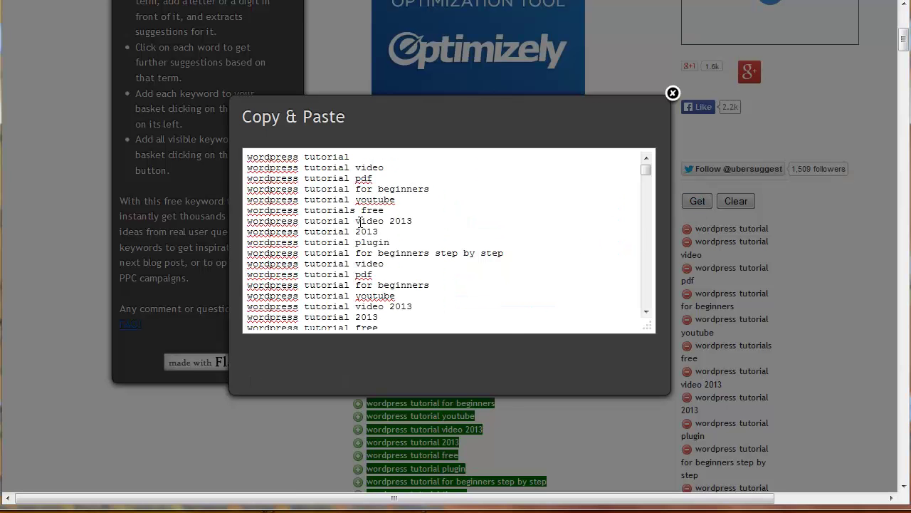
pyautogui.rightClick(372, 179)
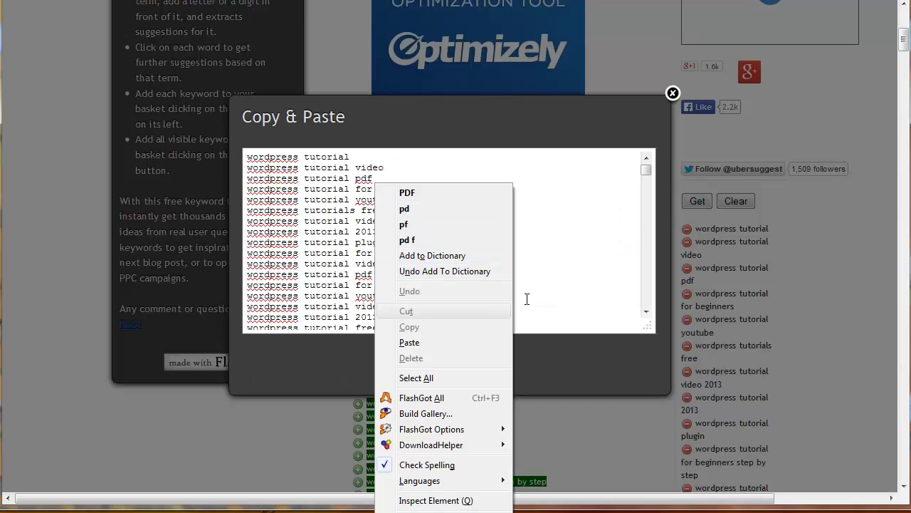
pyautogui.click(594, 290)
pyautogui.scroll(-2, 651, 219)
pyautogui.scroll(-15, 651, 219)
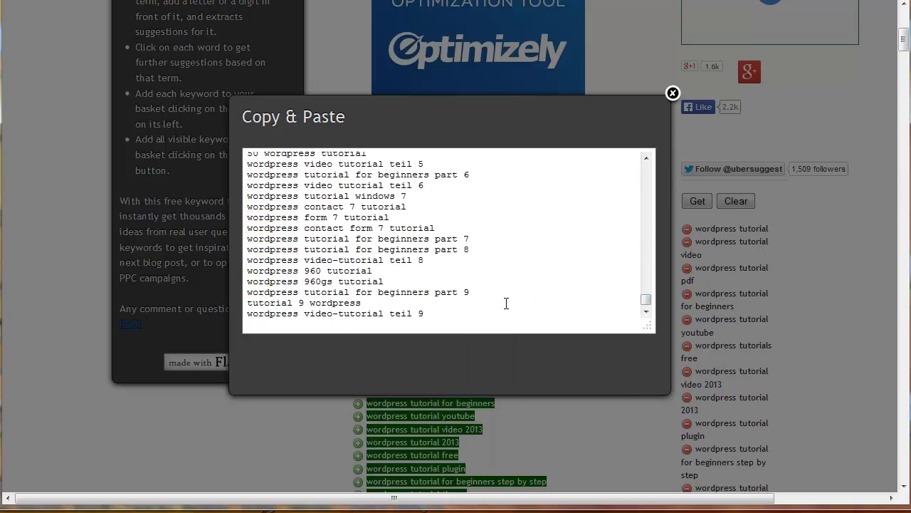
pyautogui.rightClick(420, 272)
pyautogui.click(437, 387)
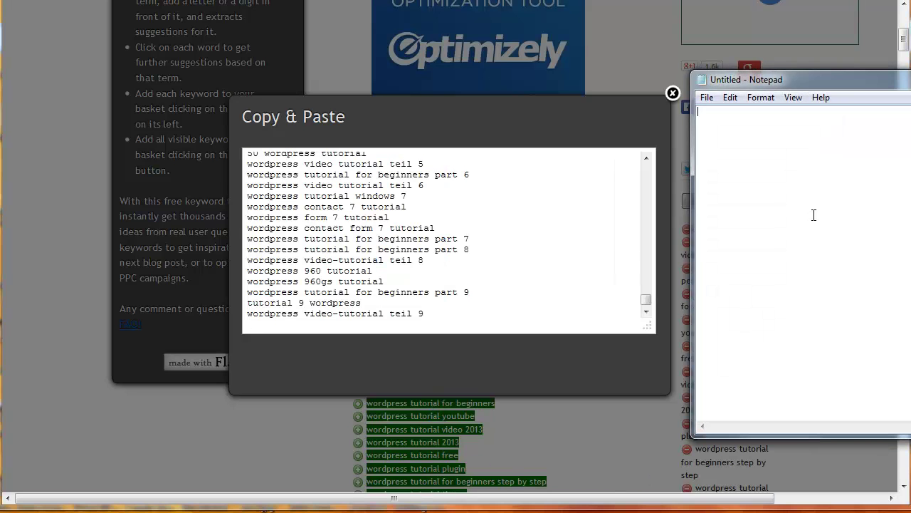
# - Paste the wordpress tutorial keyword list into a new Notepad file and close Ubersuggest's Copy & Paste box
pyautogui.hotkey('ctrl', 'v')
pyautogui.moveTo(883, 79); pyautogui.dragTo(908, 87)
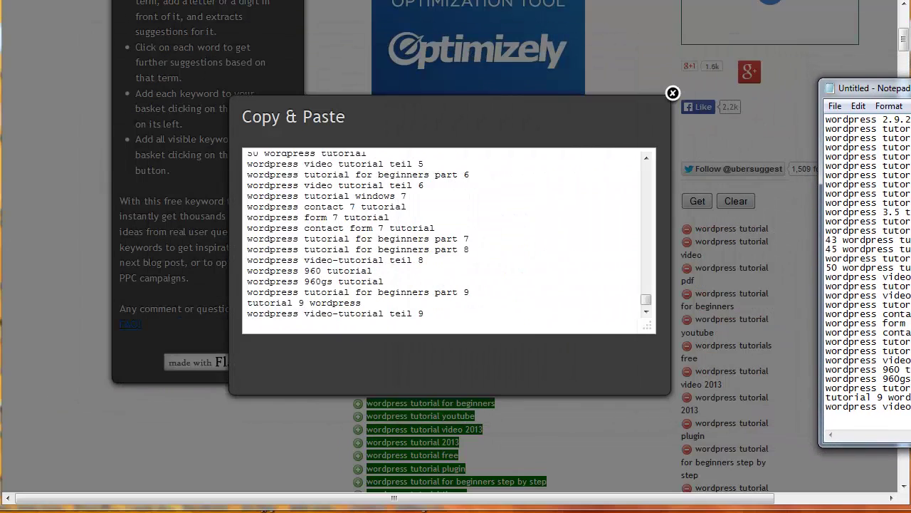
pyautogui.click(672, 92)
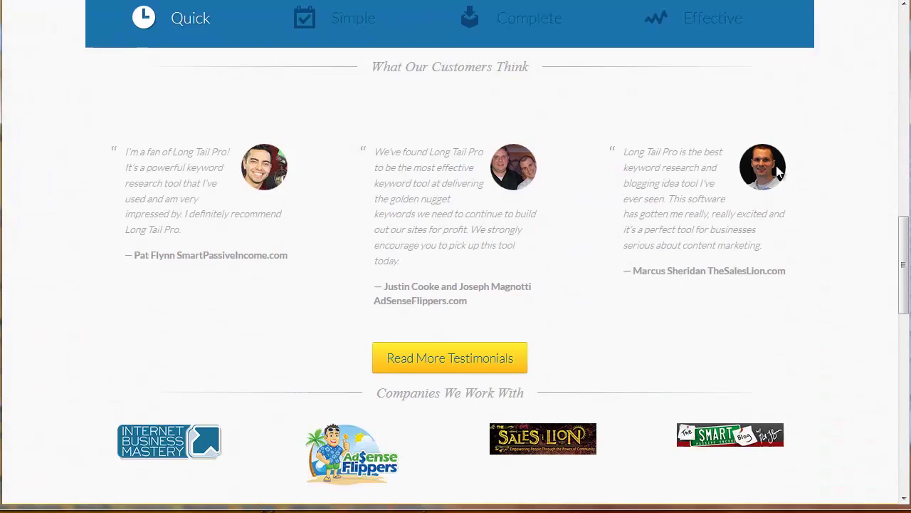
pyautogui.scroll(-5, 776, 171)
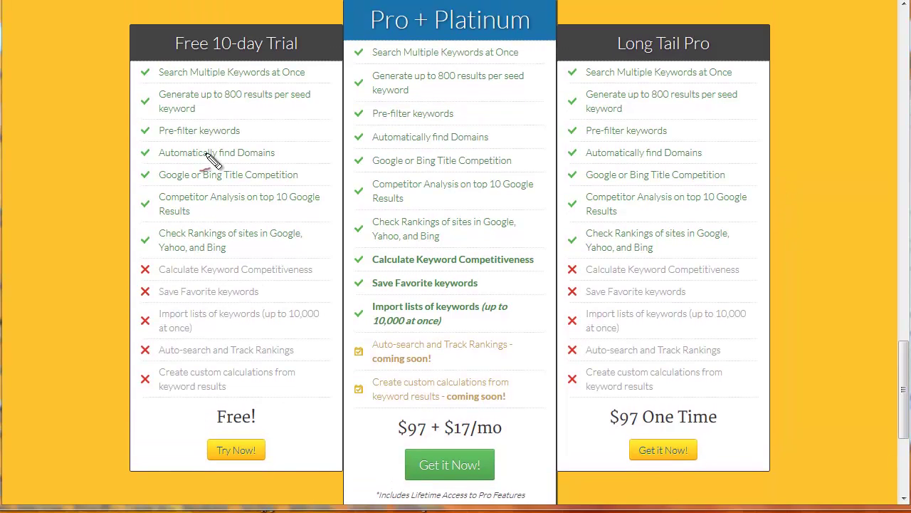
# - Draw red arrows at the Free 10-day Trial and $97 One Time, and circle $97 + $17/mo
pyautogui.moveTo(64, 112)
pyautogui.mouseDown()
pyautogui.moveTo(78, 53)
pyautogui.moveTo(108, 47)
pyautogui.moveTo(105, 57)
pyautogui.mouseUp()
pyautogui.moveTo(174, 54); pyautogui.dragTo(211, 54)
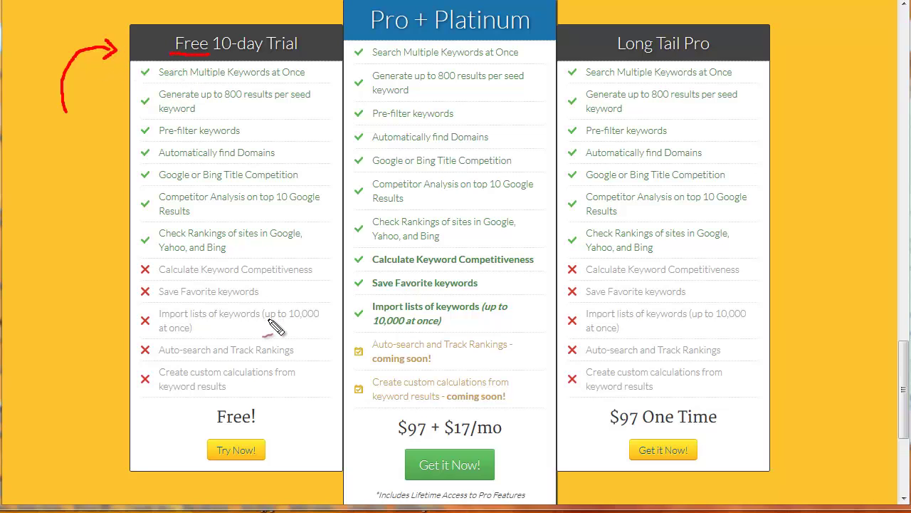
pyautogui.moveTo(773, 13); pyautogui.dragTo(813, 150)
pyautogui.moveTo(819, 193)
pyautogui.mouseDown()
pyautogui.moveTo(819, 467)
pyautogui.moveTo(751, 469)
pyautogui.mouseUp()
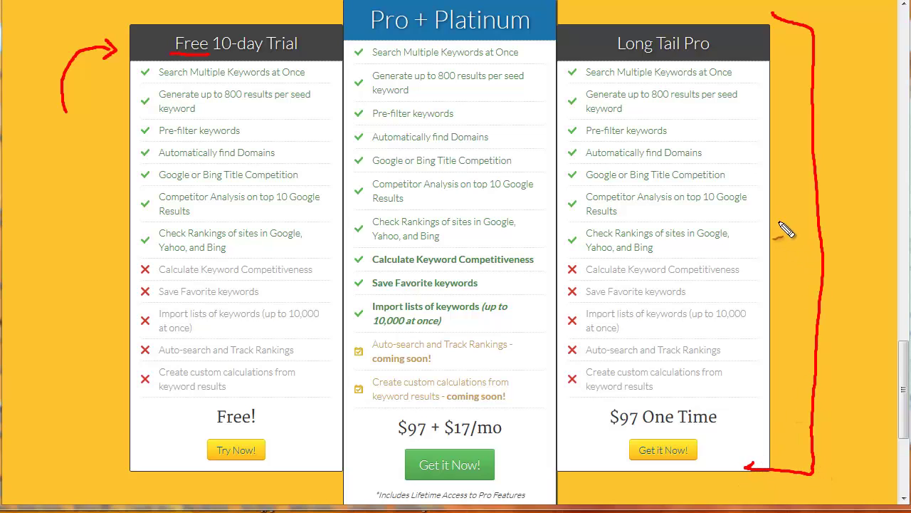
pyautogui.moveTo(756, 376); pyautogui.dragTo(716, 413)
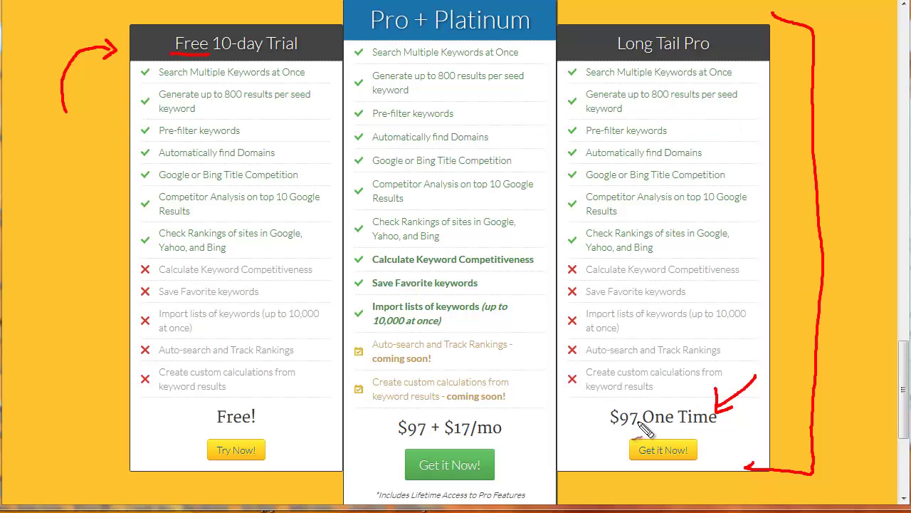
pyautogui.moveTo(498, 397)
pyautogui.mouseDown()
pyautogui.moveTo(356, 464)
pyautogui.moveTo(531, 416)
pyautogui.moveTo(500, 396)
pyautogui.mouseUp()
pyautogui.moveTo(452, 439)
pyautogui.mouseDown()
pyautogui.moveTo(494, 437)
pyautogui.moveTo(494, 467)
pyautogui.mouseUp()
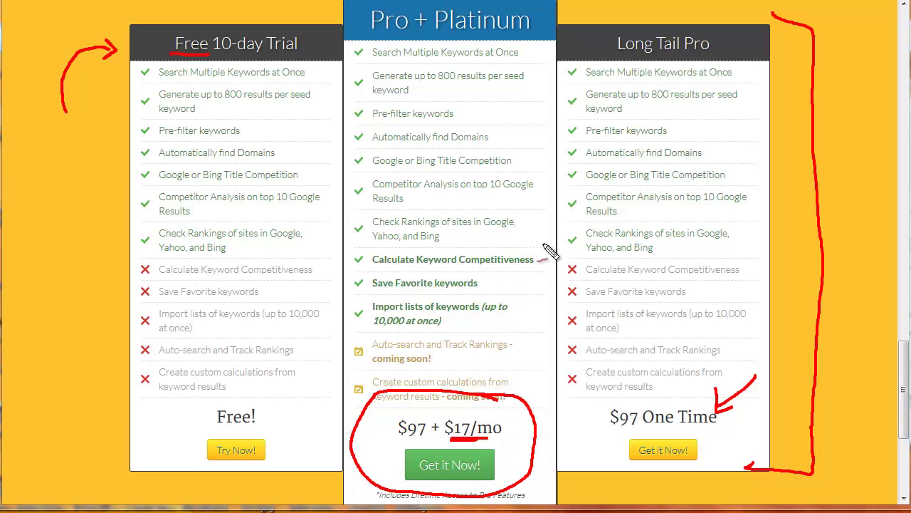
# - Mark Calculate Keyword Competitiveness, Save Favorite keywords and Import lists in red, then erase all drawings
pyautogui.moveTo(537, 253); pyautogui.dragTo(551, 243)
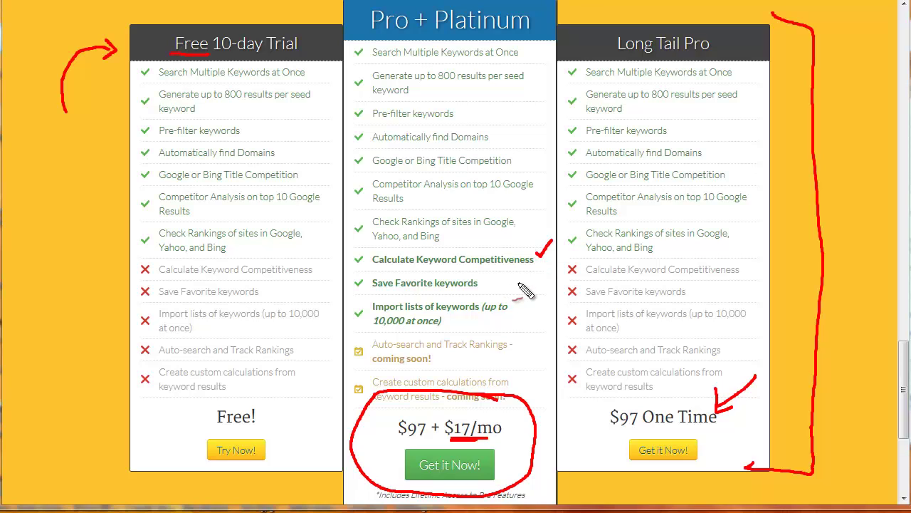
pyautogui.moveTo(518, 288); pyautogui.dragTo(552, 278)
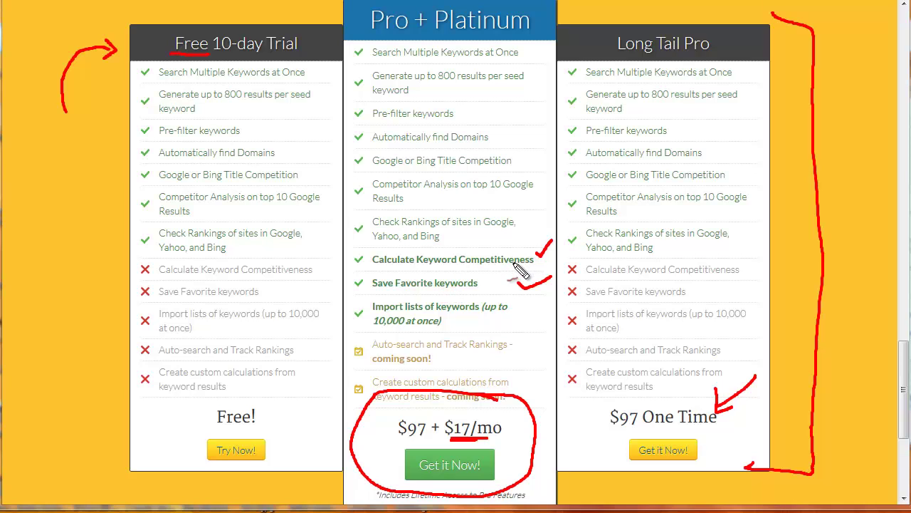
pyautogui.moveTo(545, 307)
pyautogui.mouseDown()
pyautogui.moveTo(511, 312)
pyautogui.moveTo(520, 318)
pyautogui.mouseUp()
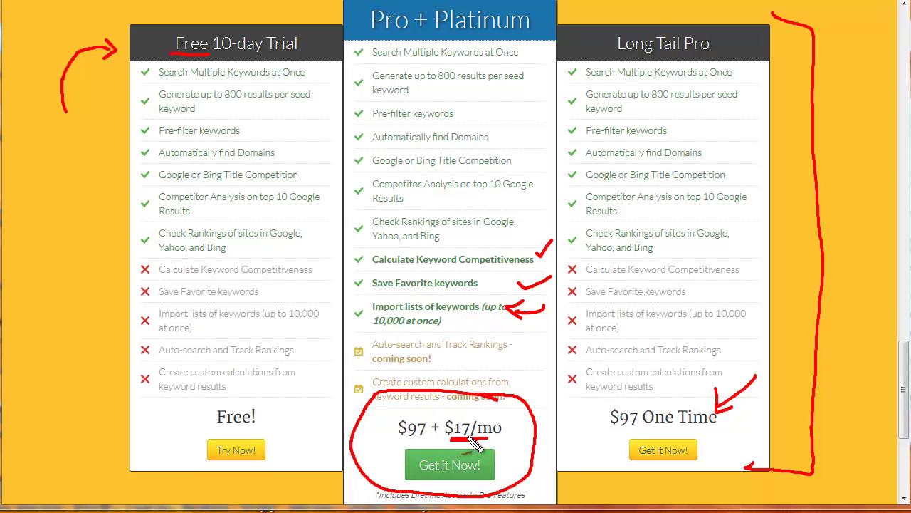
pyautogui.moveTo(353, 243)
pyautogui.mouseDown()
pyautogui.moveTo(574, 244)
pyautogui.moveTo(470, 354)
pyautogui.moveTo(349, 301)
pyautogui.moveTo(346, 242)
pyautogui.moveTo(367, 235)
pyautogui.mouseUp()
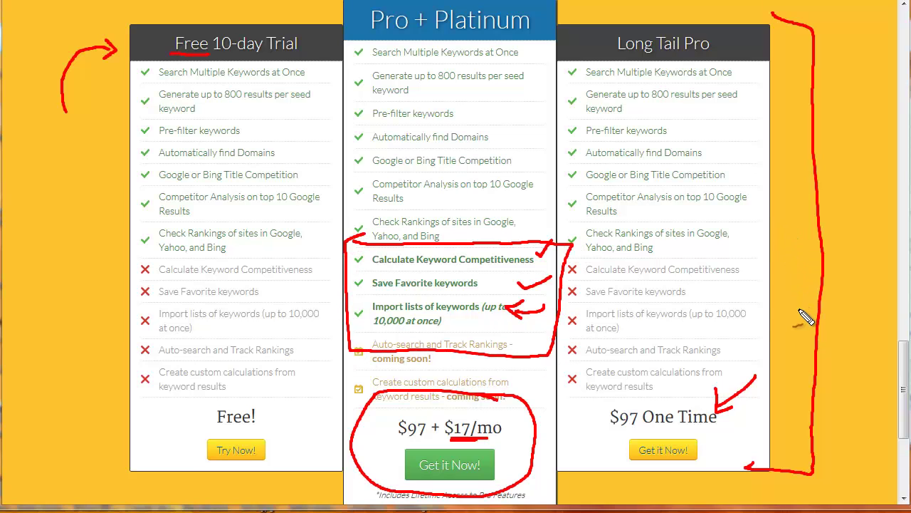
pyautogui.press('Escape')
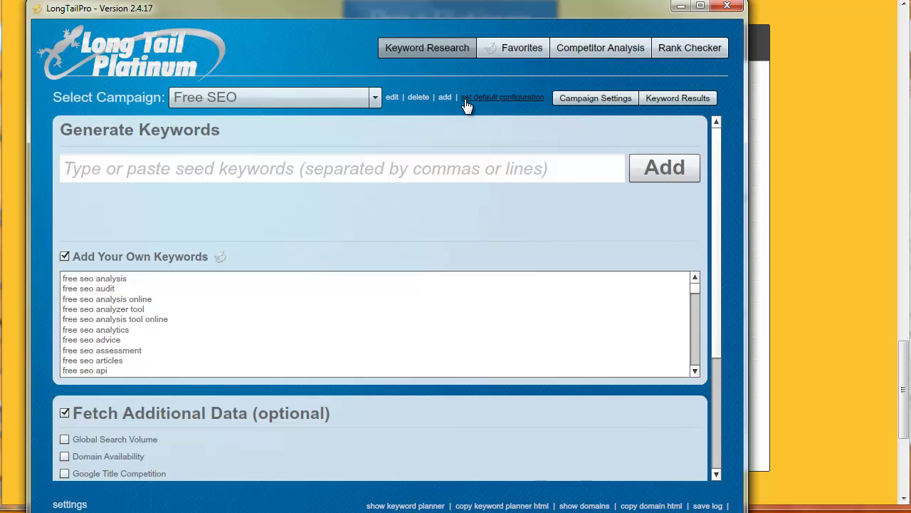
# - Create a new keyword campaign named 'WP Tutorial'
pyautogui.click(445, 98)
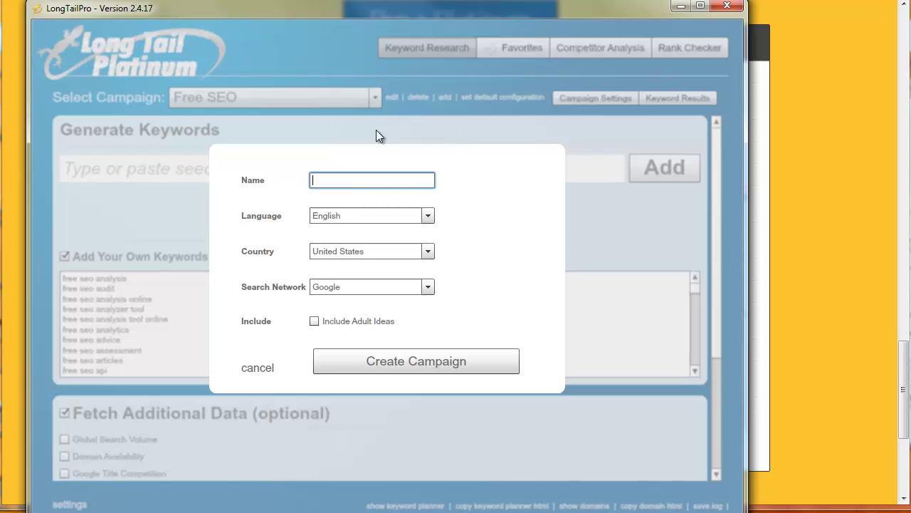
pyautogui.write('WO')
pyautogui.press('BackSpace')
pyautogui.write('PO')
pyautogui.press('BackSpace')
pyautogui.write('TU')
pyautogui.press('BackSpace')
pyautogui.write('orial')
pyautogui.click(413, 360)
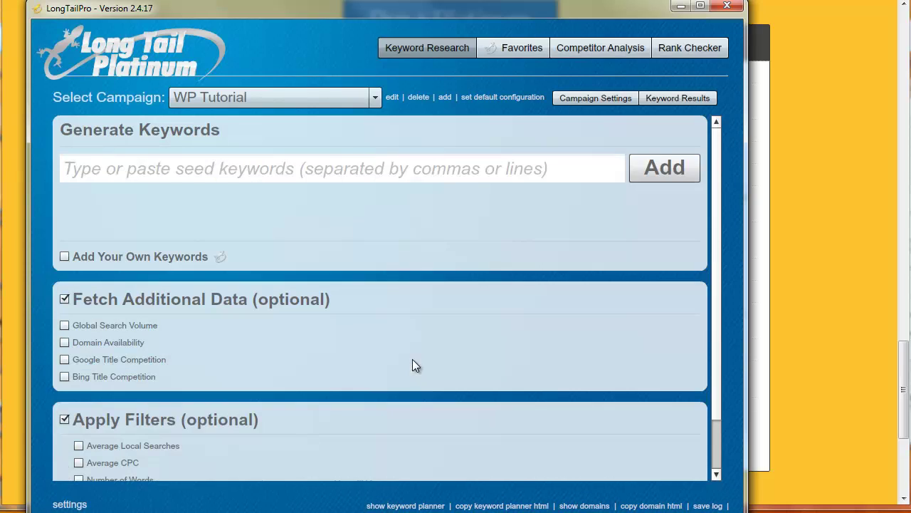
# - Enable Add Your Own Keywords and paste the Notepad wordpress tutorial keyword list into the box
pyautogui.scroll(-2, 525, 261)
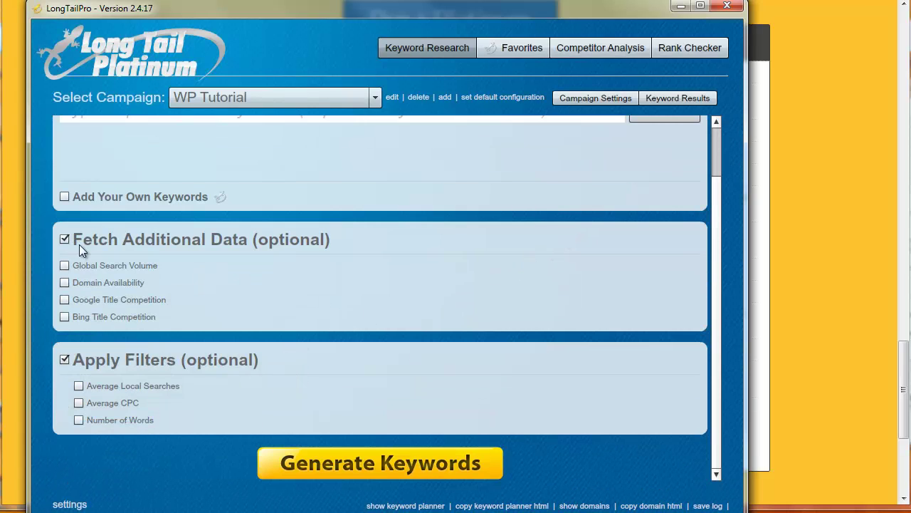
pyautogui.click(64, 197)
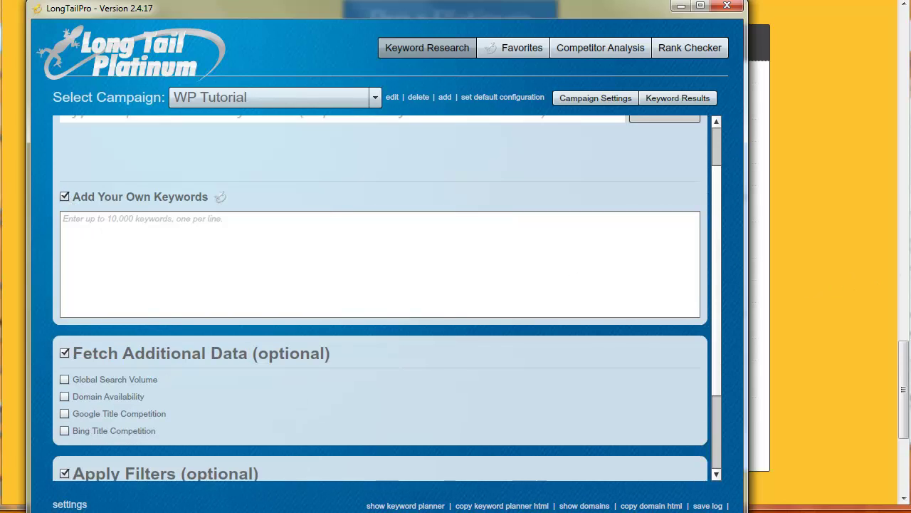
pyautogui.hotkey('alt', 'Tab')
pyautogui.click(392, 242)
pyautogui.hotkey('ctrl', 'v')
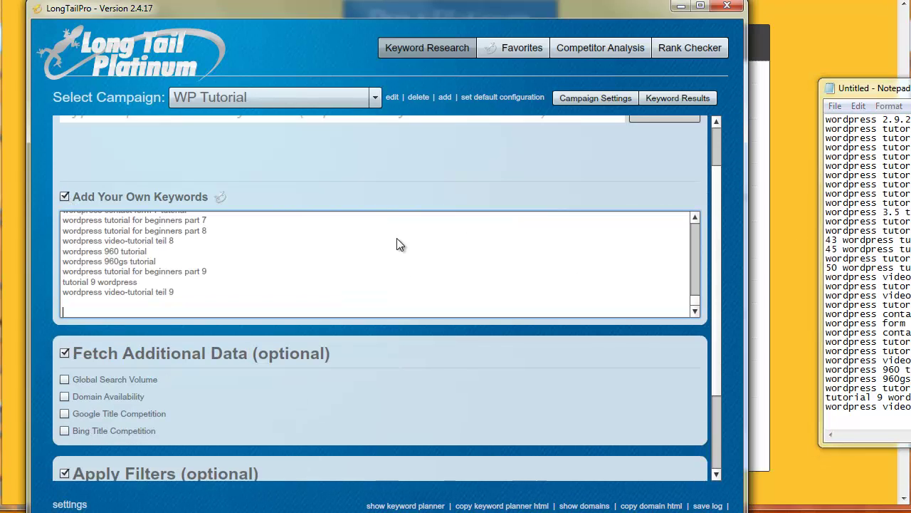
pyautogui.scroll(10, 266, 299)
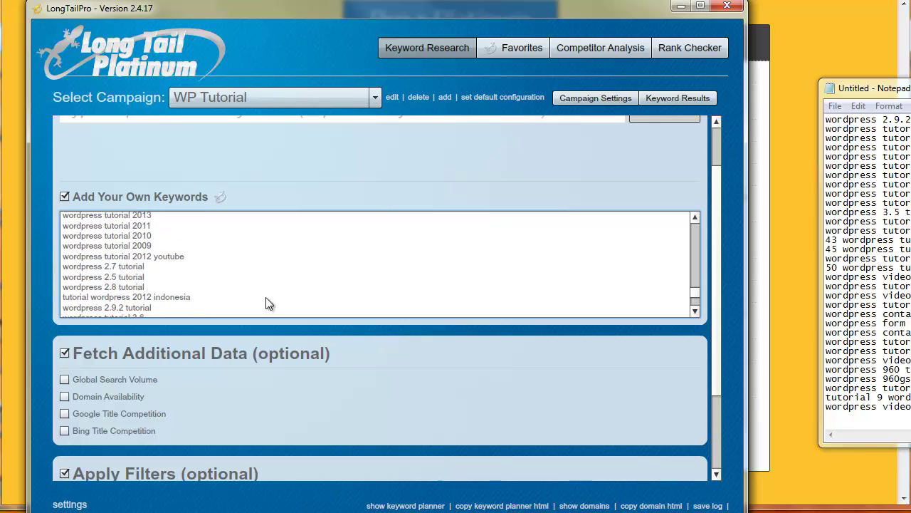
pyautogui.scroll(10, 265, 297)
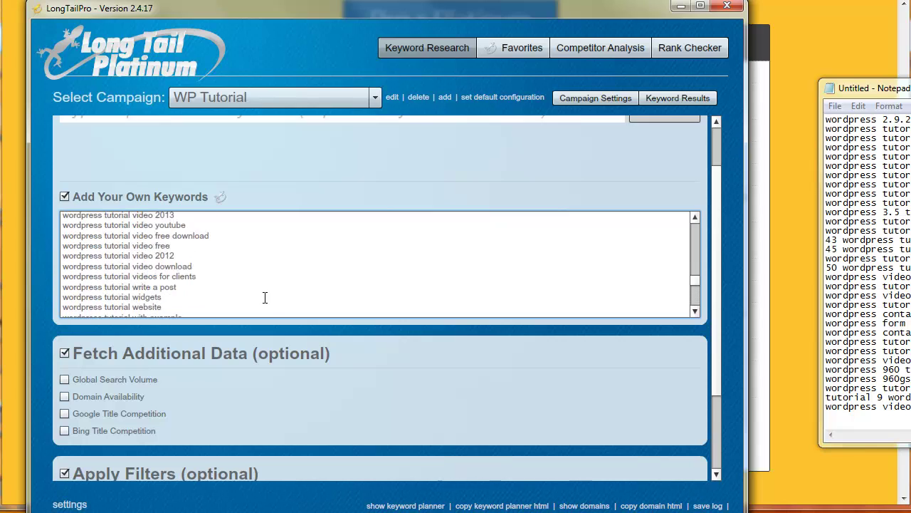
pyautogui.scroll(10, 267, 296)
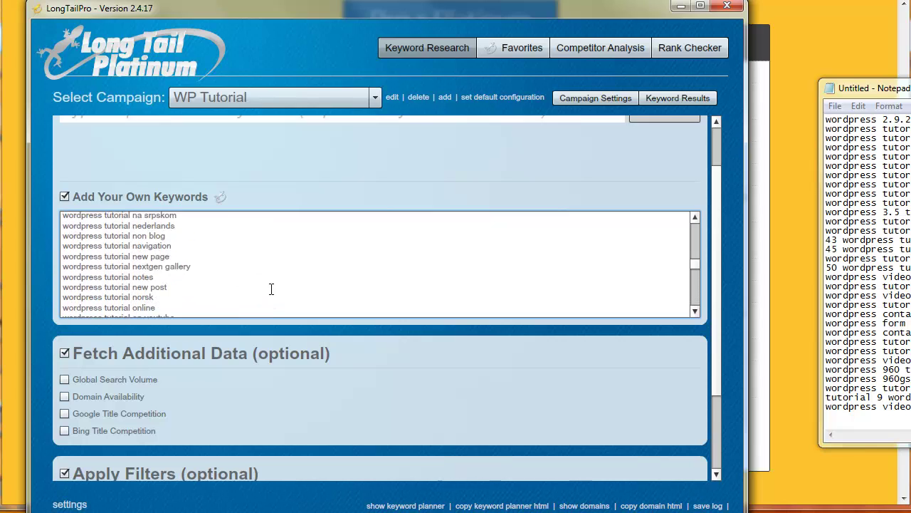
pyautogui.scroll(6, 273, 288)
pyautogui.scroll(3, 570, 281)
pyautogui.scroll(-3, 253, 386)
# - Generate the keyword results, widen the Avg. CPC and Keywords columns, and sort by Avg. CPC descending
pyautogui.click(351, 465)
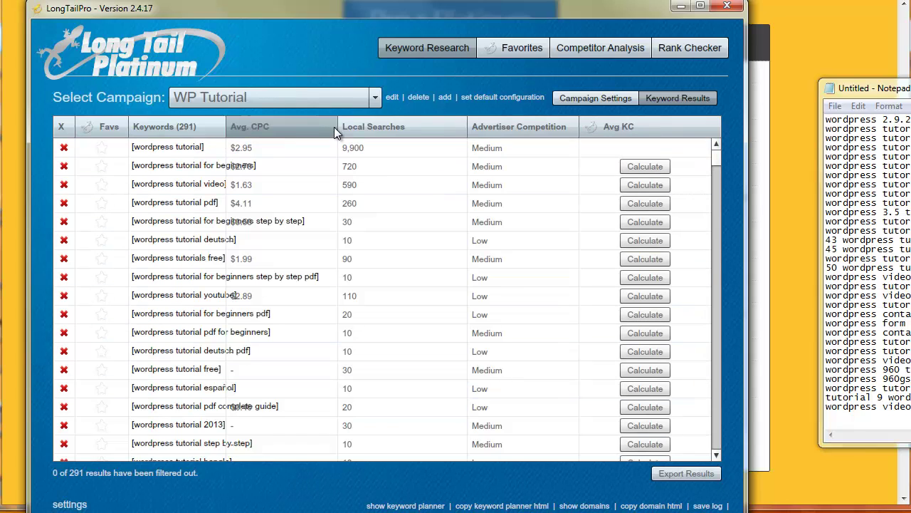
pyautogui.moveTo(335, 126); pyautogui.dragTo(362, 127)
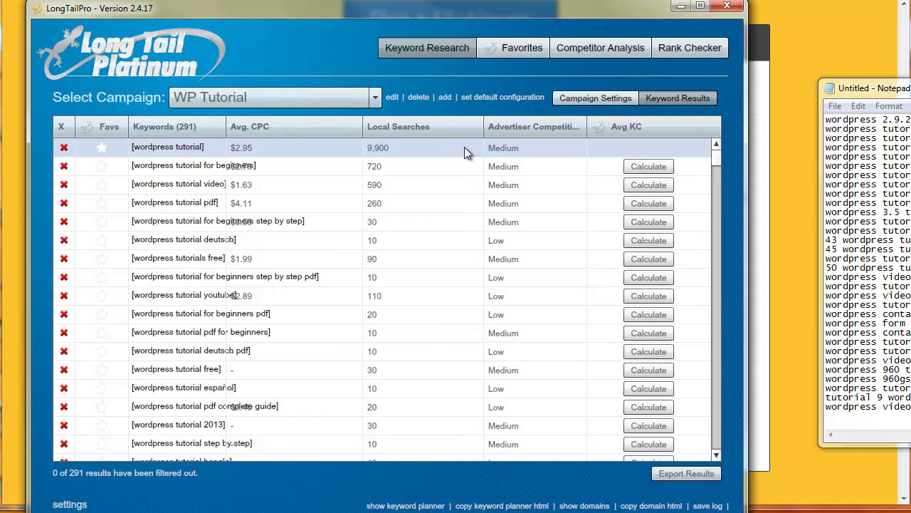
pyautogui.click(449, 128)
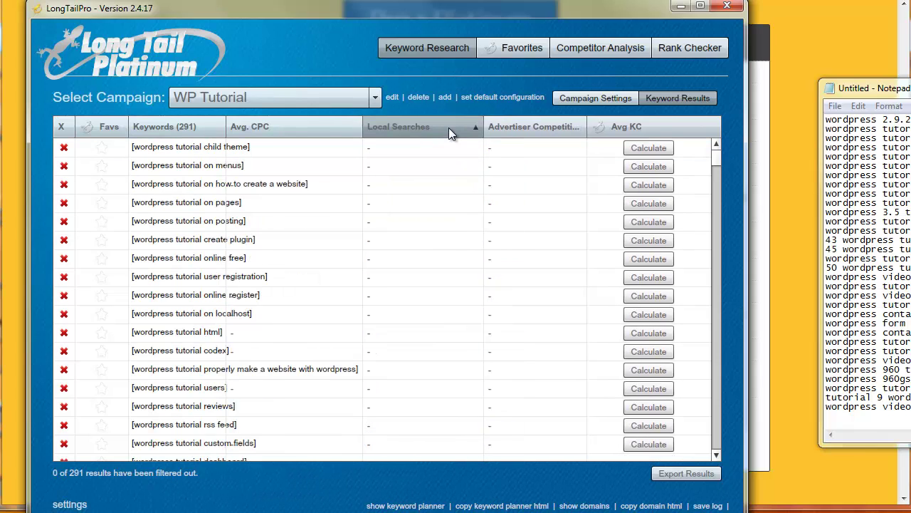
pyautogui.click(250, 125)
pyautogui.click(250, 125)
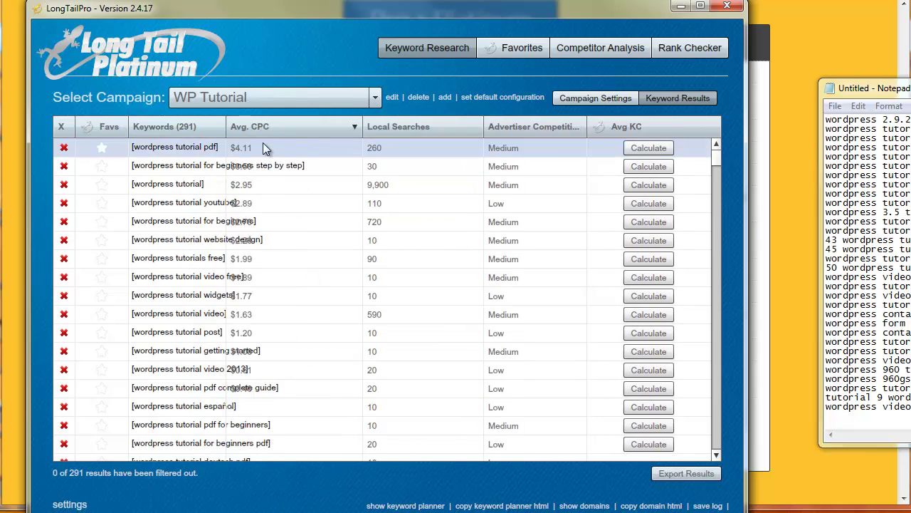
pyautogui.moveTo(227, 134); pyautogui.dragTo(302, 134)
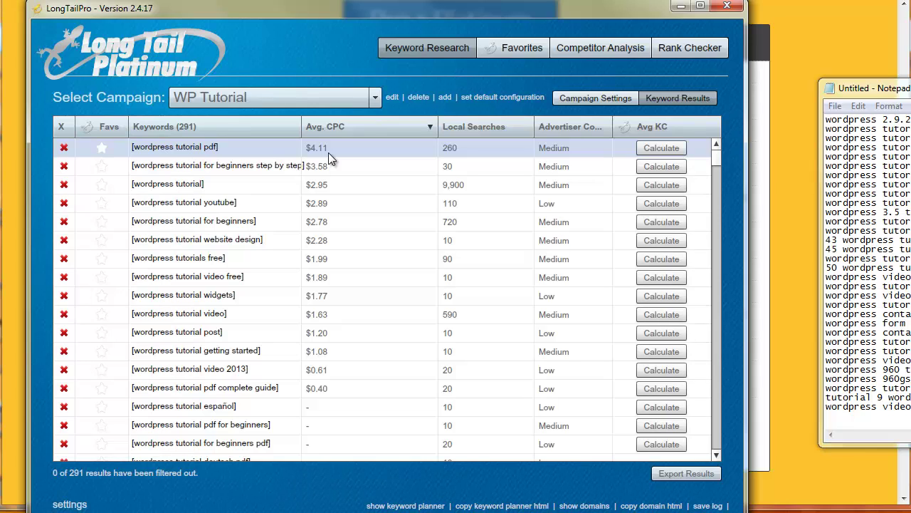
# - Sort by Local Searches descending, then calculate and open competitor analysis for 'wordpress tutorial for beginners step by step'
pyautogui.click(457, 127)
pyautogui.click(456, 127)
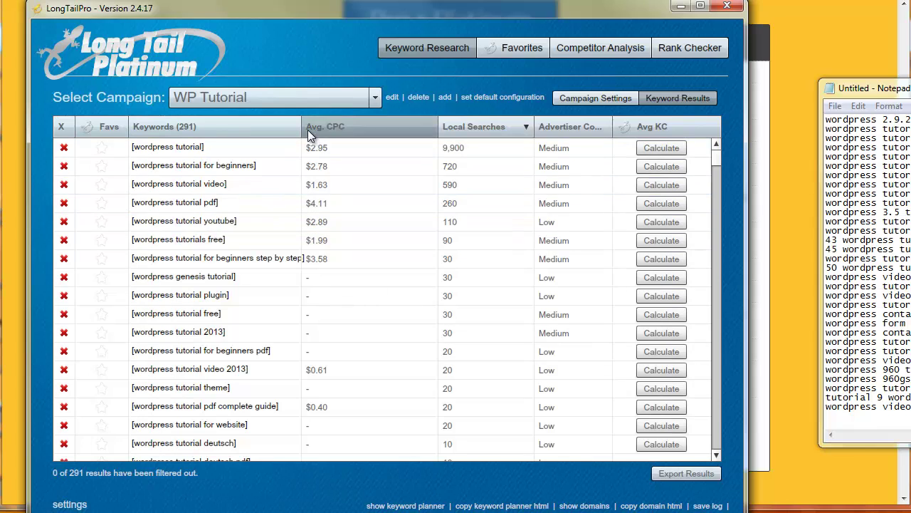
pyautogui.moveTo(301, 127); pyautogui.dragTo(355, 127)
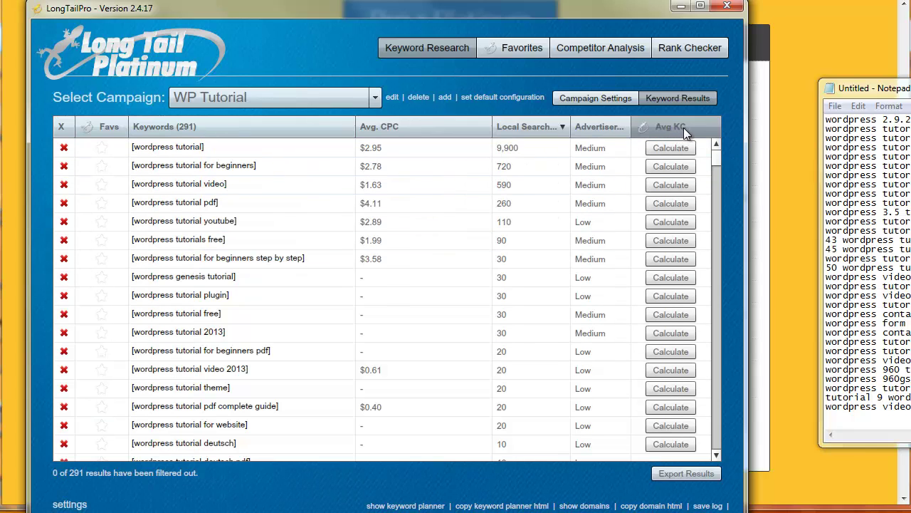
pyautogui.click(678, 259)
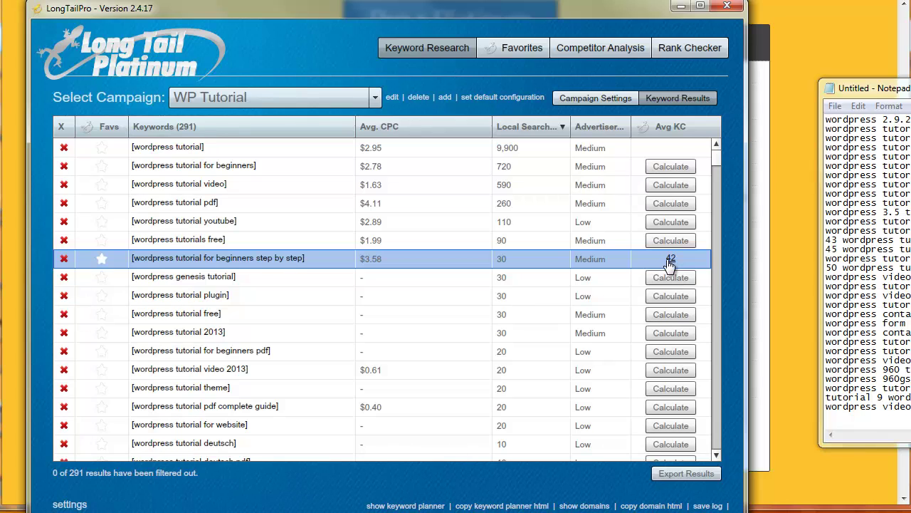
pyautogui.click(258, 258)
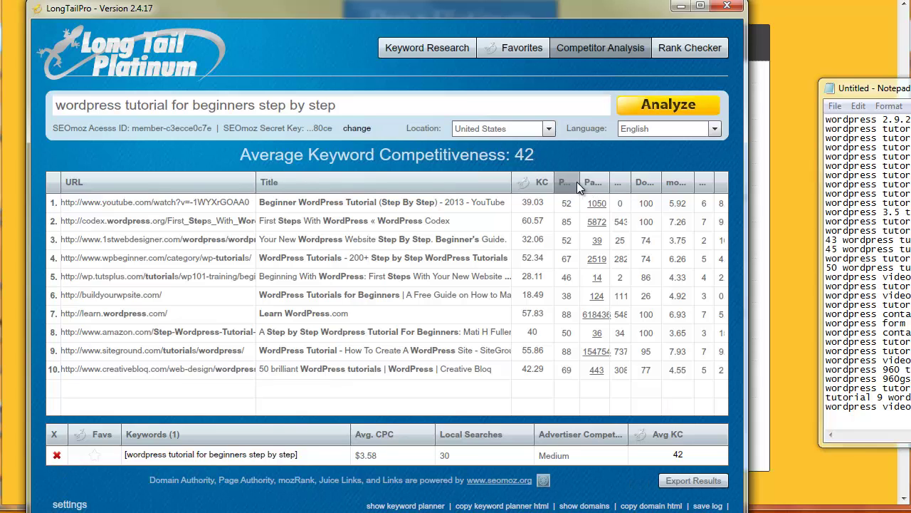
# - Widen the Page Authority, Domain Authority and KC columns, scroll right, and select the WordPress Tutorials for Beginners result
pyautogui.moveTo(574, 192); pyautogui.dragTo(610, 188)
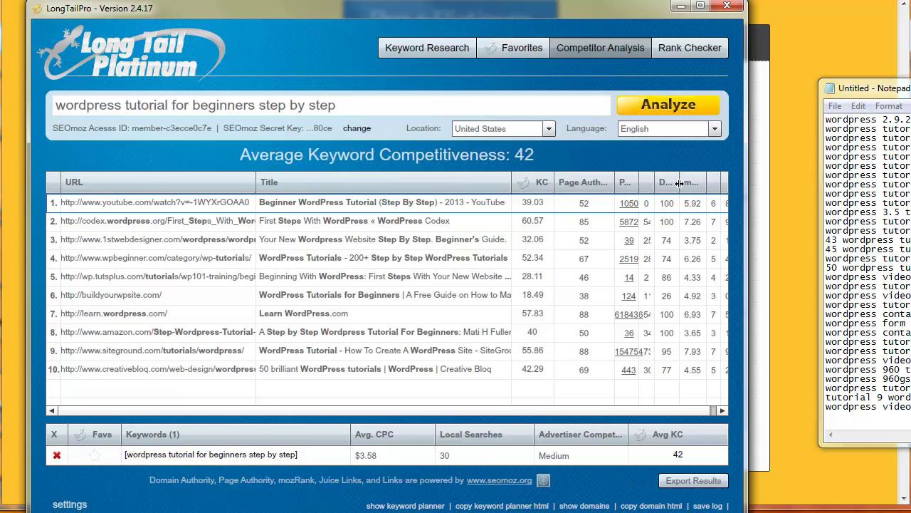
pyautogui.moveTo(678, 183); pyautogui.dragTo(715, 184)
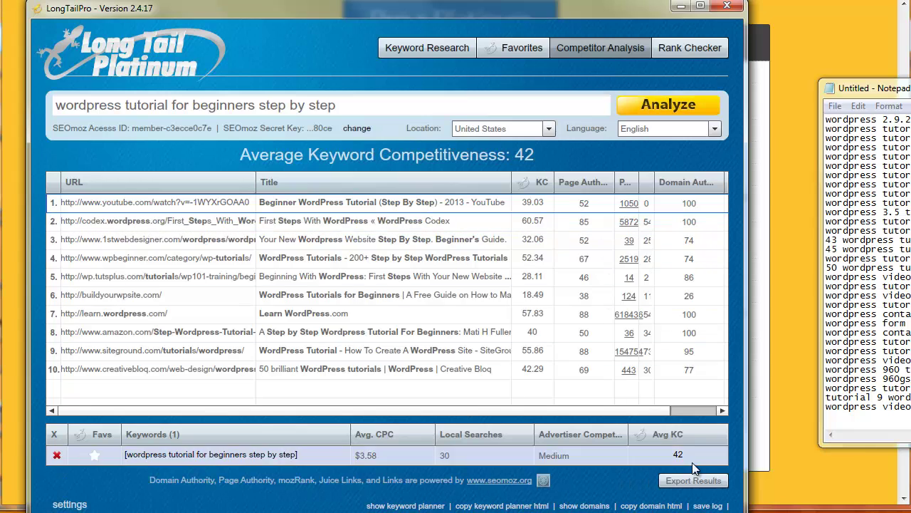
pyautogui.click(721, 410)
pyautogui.click(721, 410)
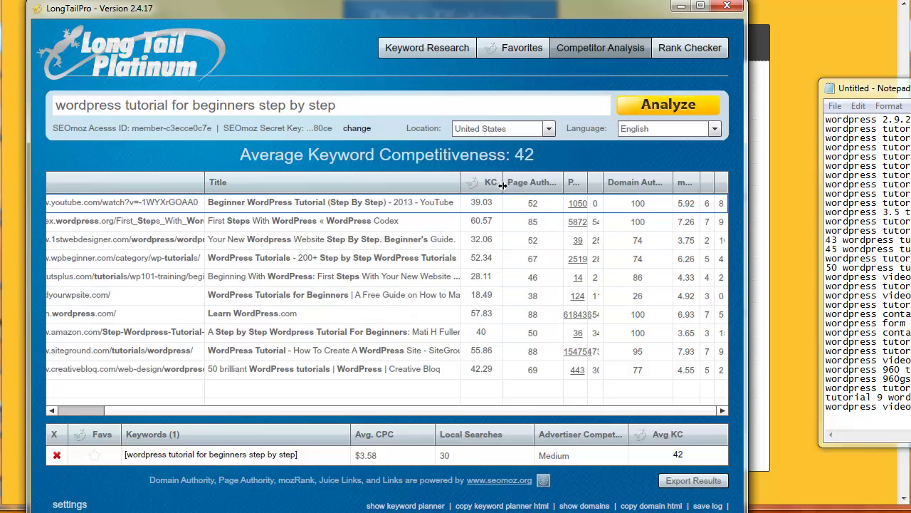
pyautogui.moveTo(502, 183); pyautogui.dragTo(575, 182)
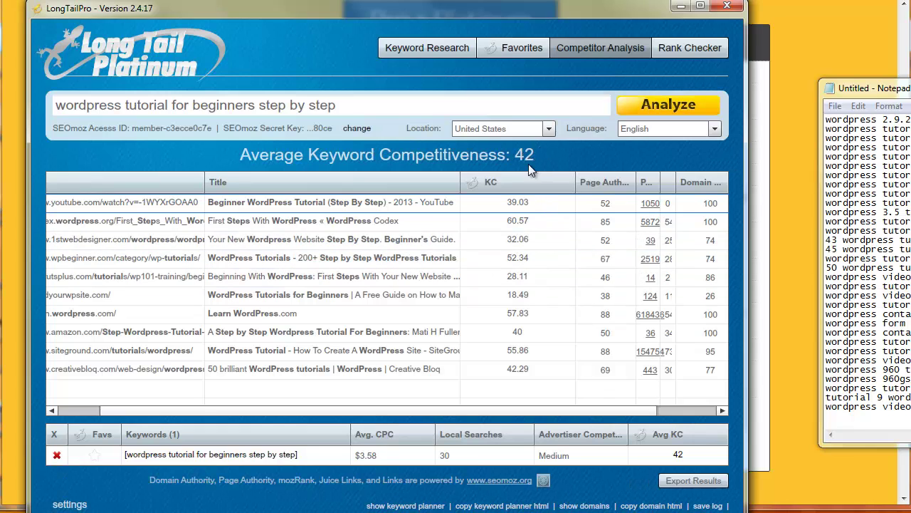
pyautogui.click(526, 296)
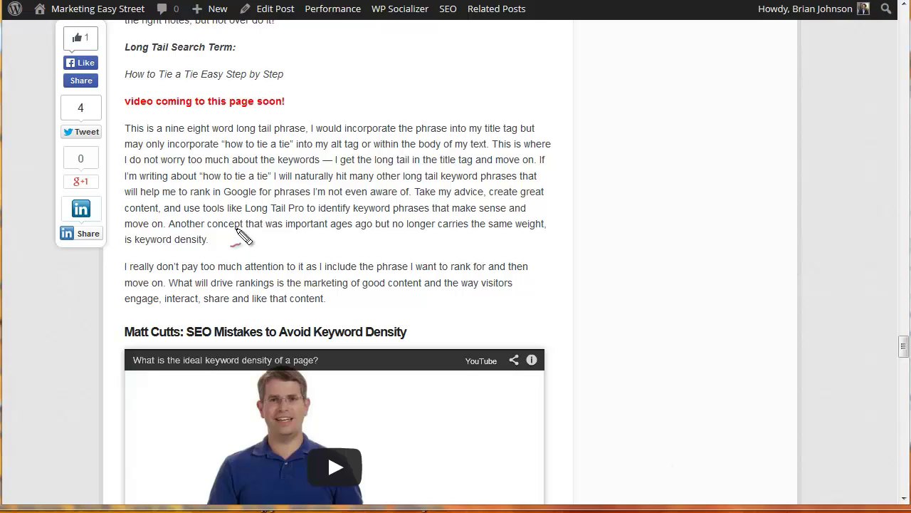
pyautogui.moveTo(548, 119)
pyautogui.mouseDown()
pyautogui.moveTo(629, 265)
pyautogui.moveTo(558, 324)
pyautogui.moveTo(608, 339)
pyautogui.mouseUp()
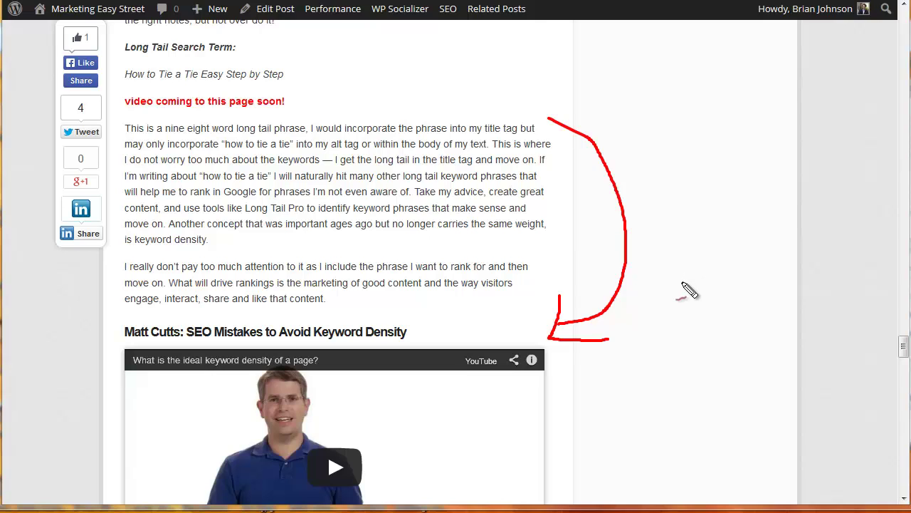
pyautogui.press('Escape')
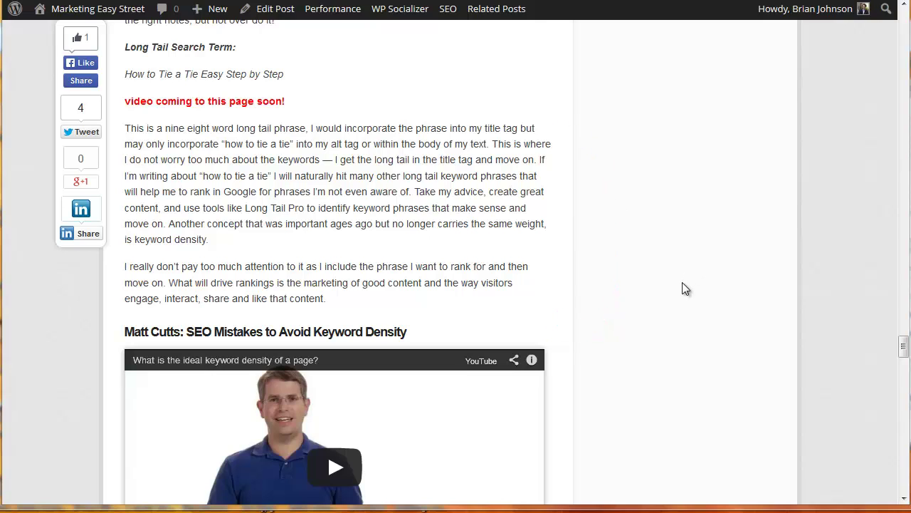